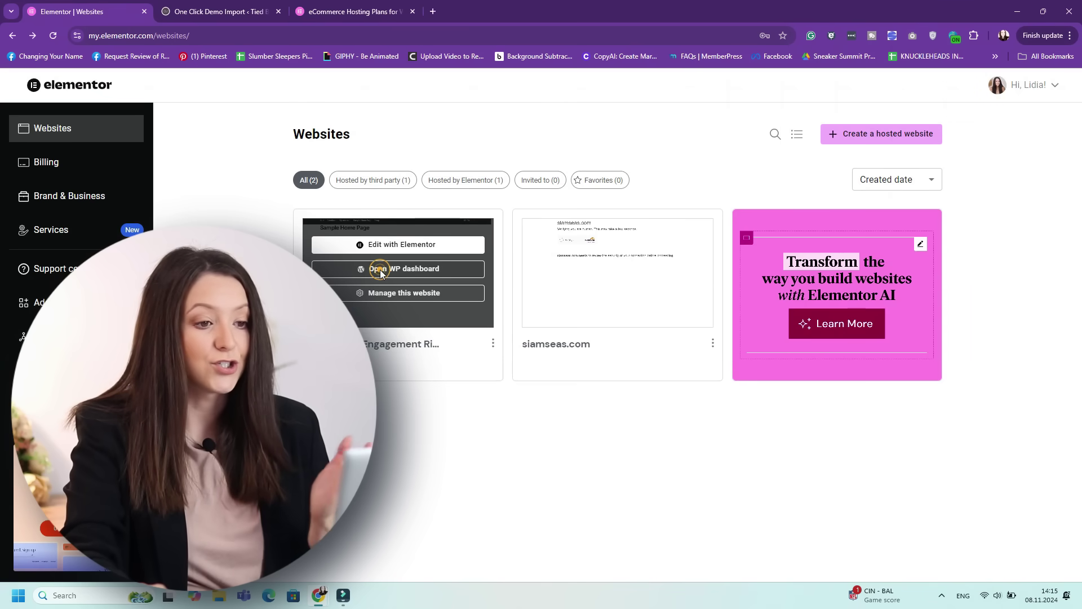
From the WordPress dashboard's Themes page, start the Shoptimizer demo data import.
{"action": "left_click", "coordinate": [380, 270]}
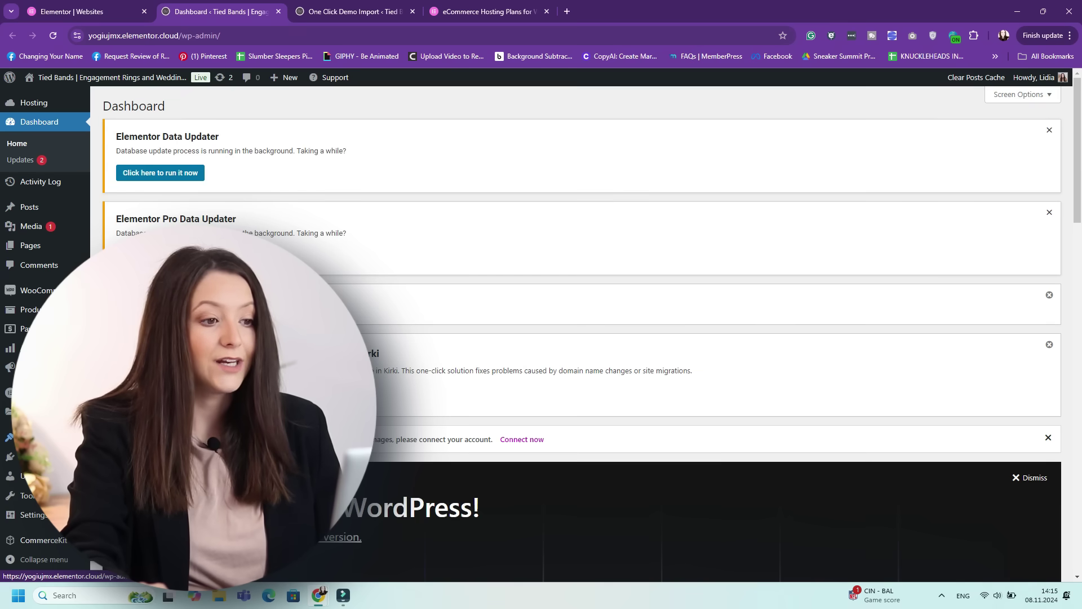
{"action": "left_click", "coordinate": [10, 437]}
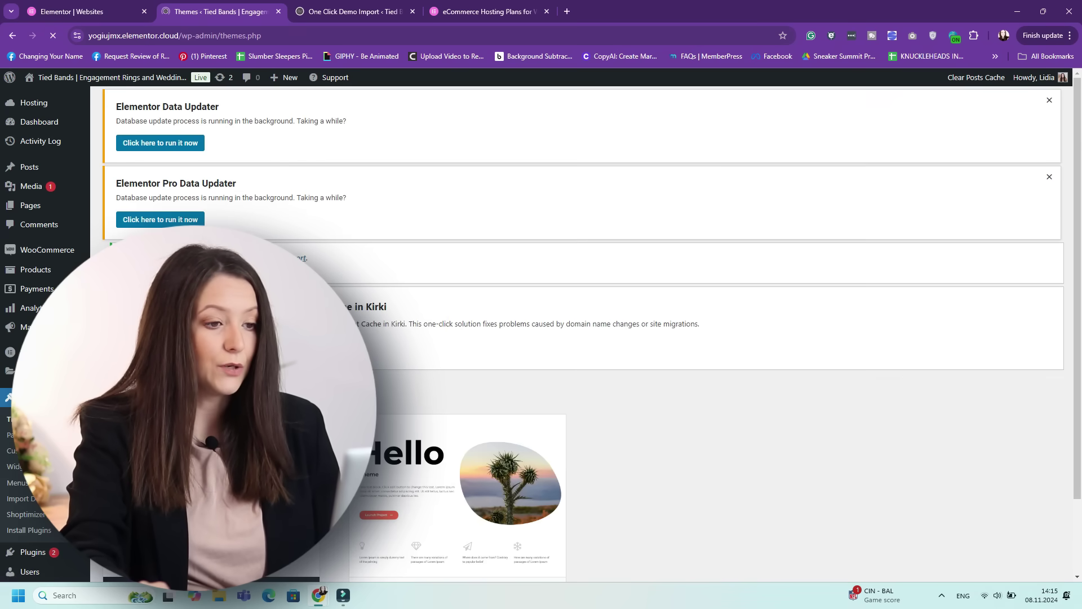
{"action": "scroll", "coordinate": [563, 338], "scroll_direction": "down", "scroll_amount": 3}
{"action": "left_click", "coordinate": [209, 422]}
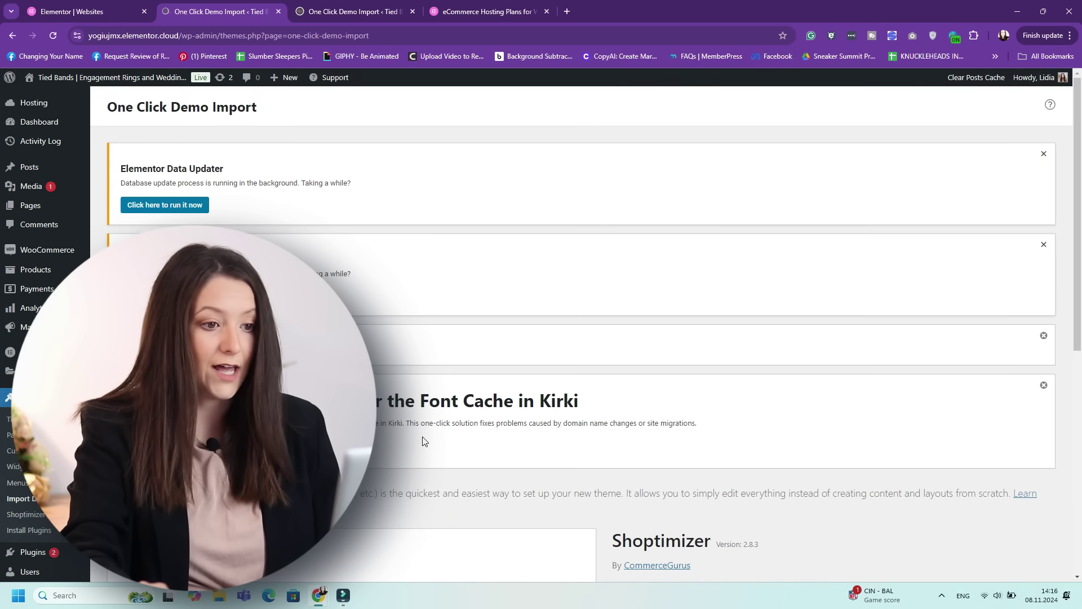
{"action": "scroll", "coordinate": [420, 439], "scroll_direction": "down", "scroll_amount": 7}
{"action": "left_click", "coordinate": [152, 505]}
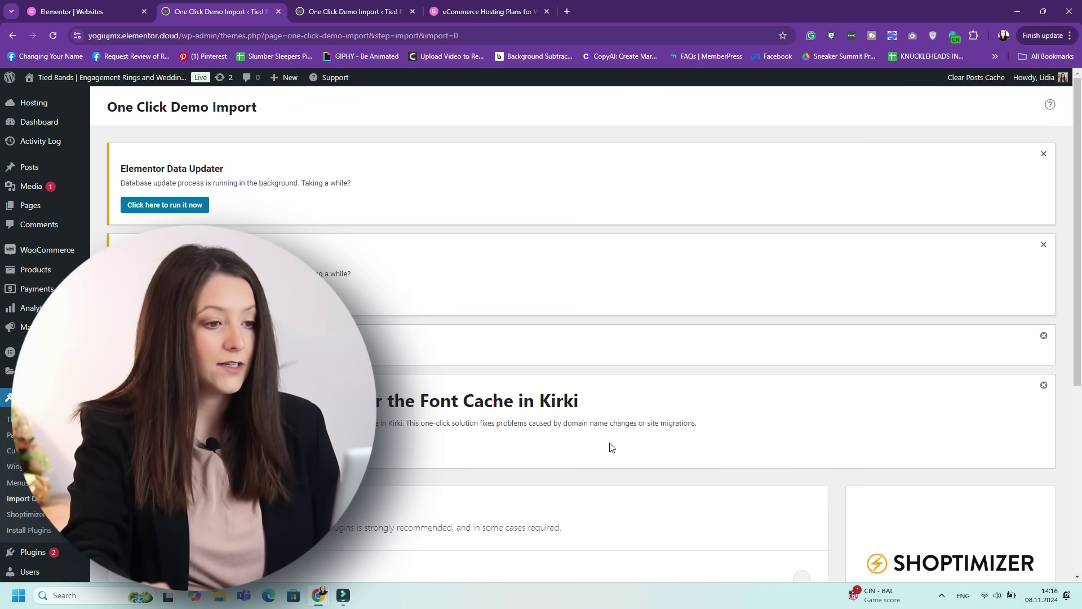
{"action": "scroll", "coordinate": [777, 442], "scroll_direction": "down", "scroll_amount": 5}
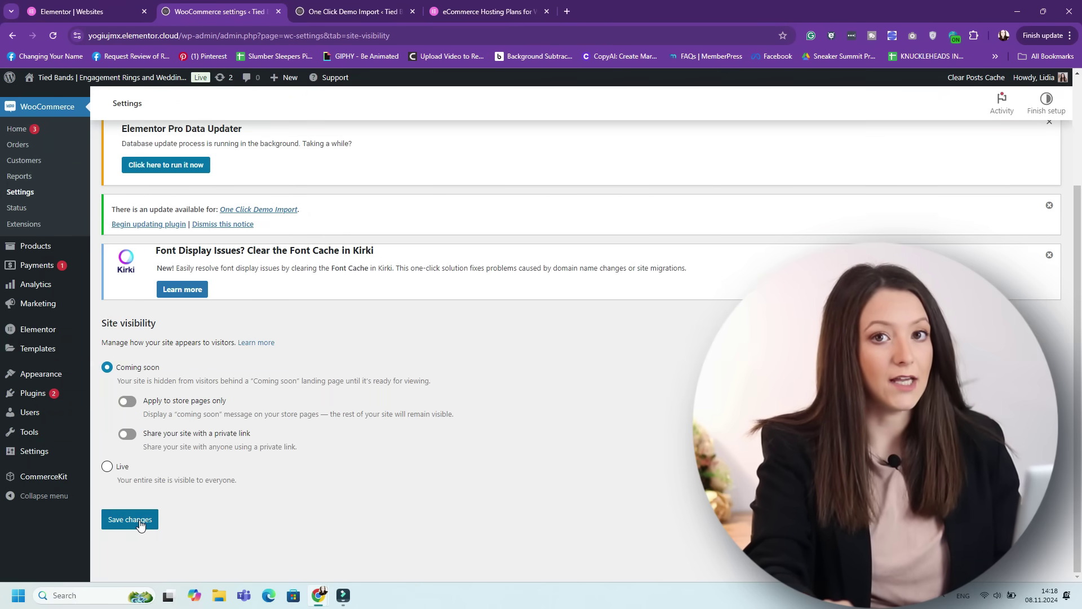
Save and confirm Coming soon as the store's site visibility, then review the coming soon plugin results.
{"action": "left_click", "coordinate": [142, 522]}
{"action": "left_click", "coordinate": [651, 374]}
{"action": "scroll", "coordinate": [73, 488], "scroll_direction": "down", "scroll_amount": 2}
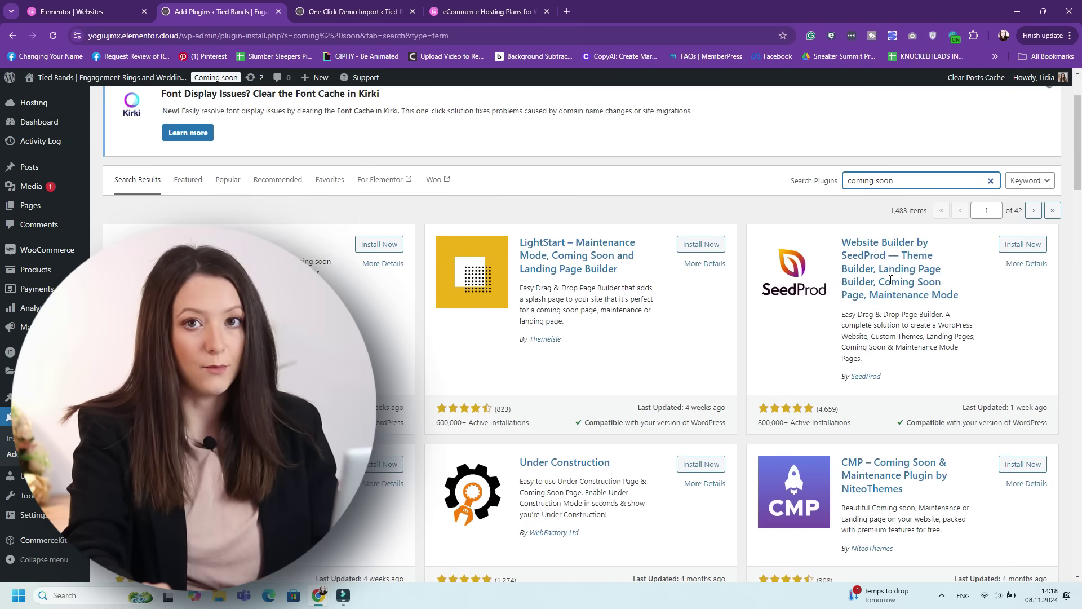
{"action": "scroll", "coordinate": [890, 280], "scroll_direction": "down", "scroll_amount": 1}
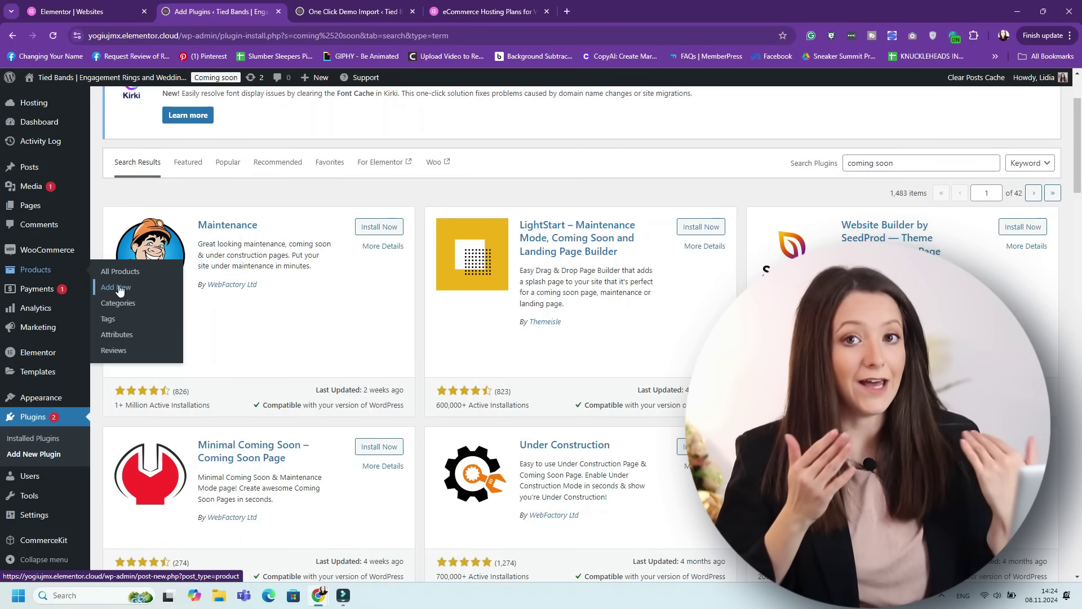
Create a variable product with a Color attribute of Red, Pink and Purple used for variations.
{"action": "left_click", "coordinate": [118, 289]}
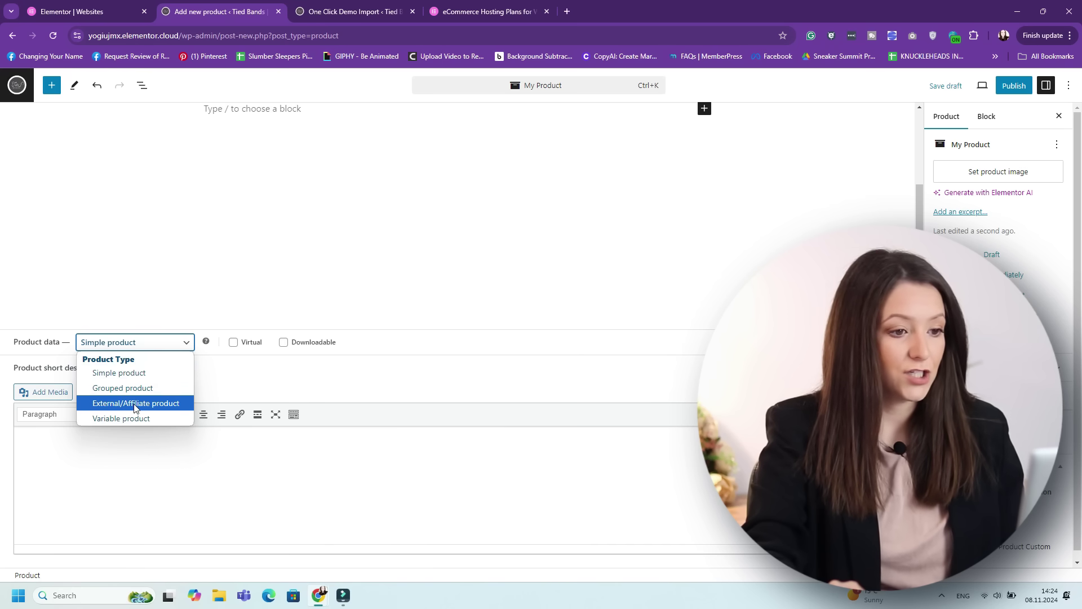
{"action": "left_click", "coordinate": [135, 414]}
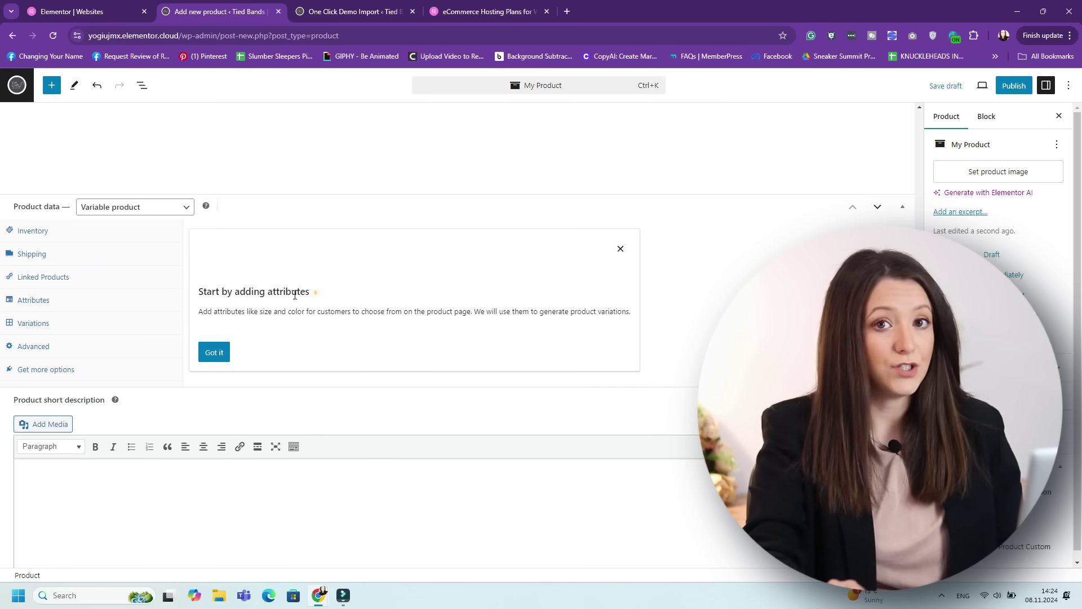
{"action": "left_click", "coordinate": [104, 299]}
{"action": "left_click", "coordinate": [382, 324]}
{"action": "type", "text": "Red | Pink | Purple"}
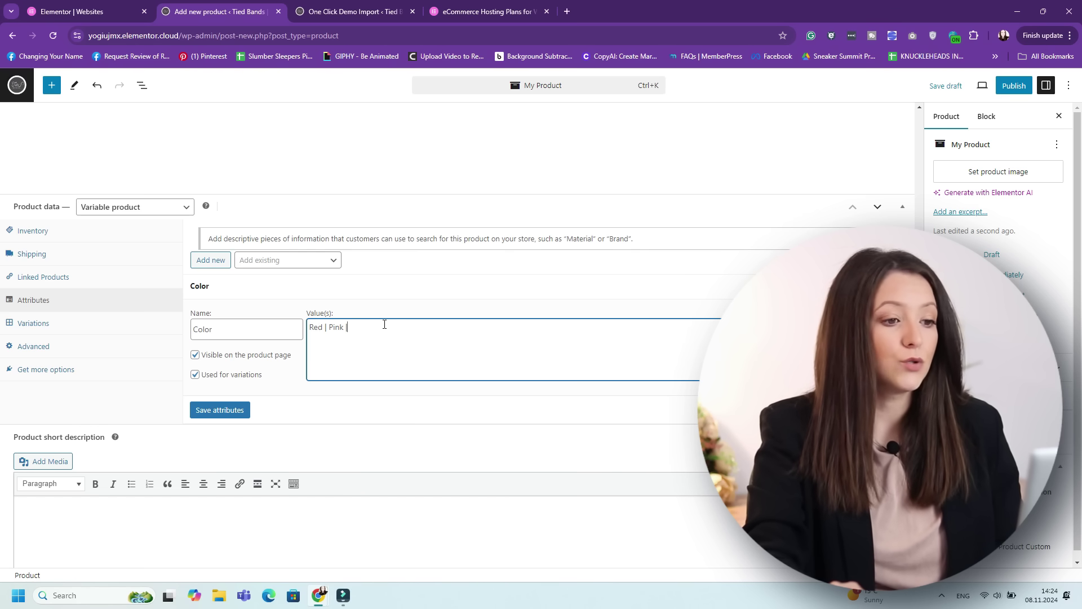
{"action": "left_click", "coordinate": [195, 377]}
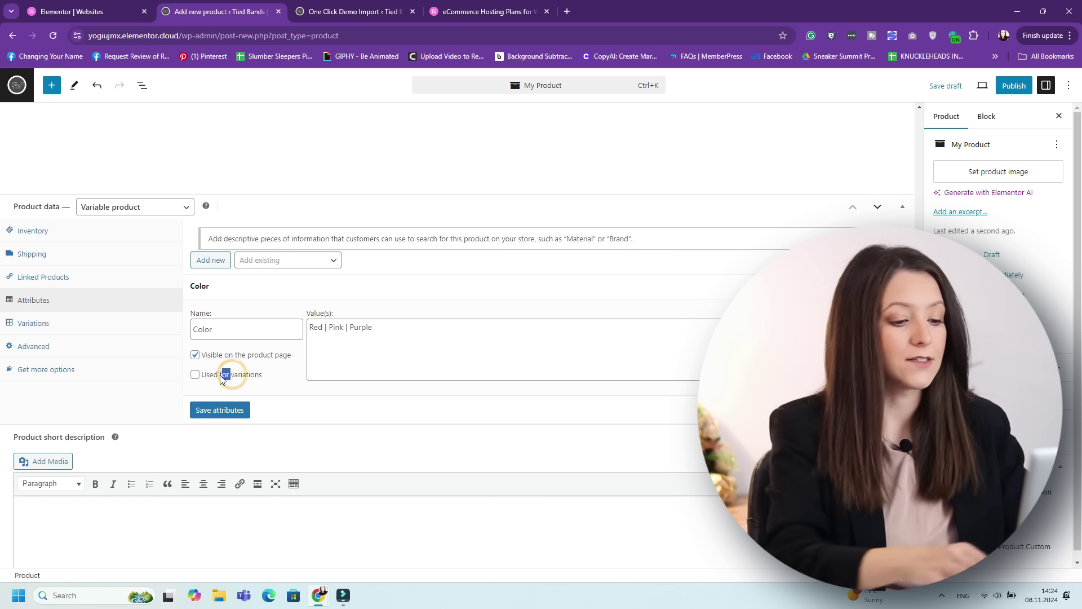
{"action": "left_click", "coordinate": [226, 412]}
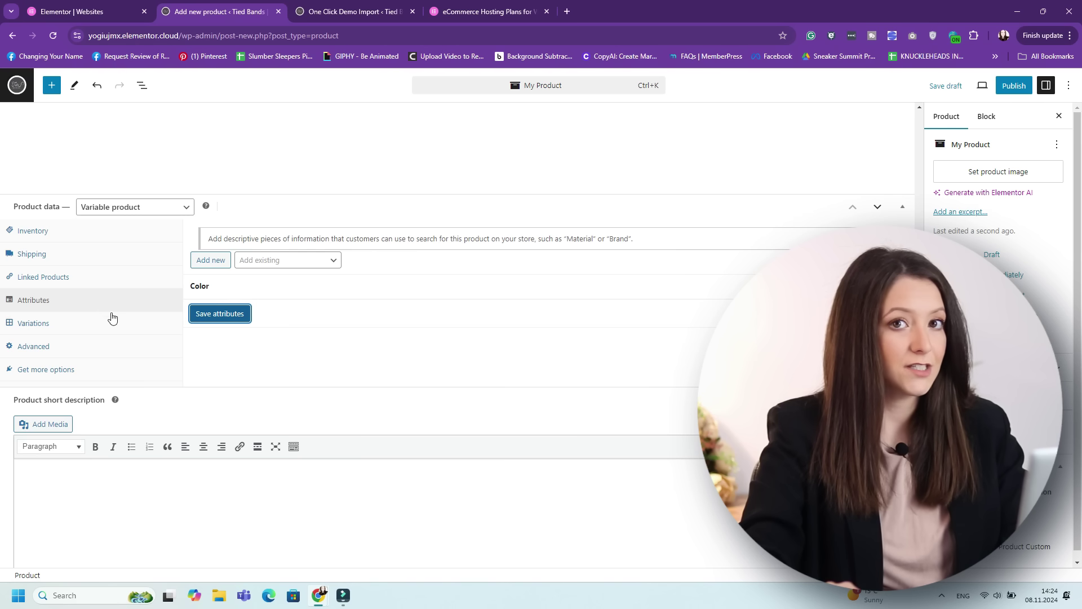
Generate the Red, Pink and Purple variations for My Product and choose its categories.
{"action": "left_click", "coordinate": [81, 323]}
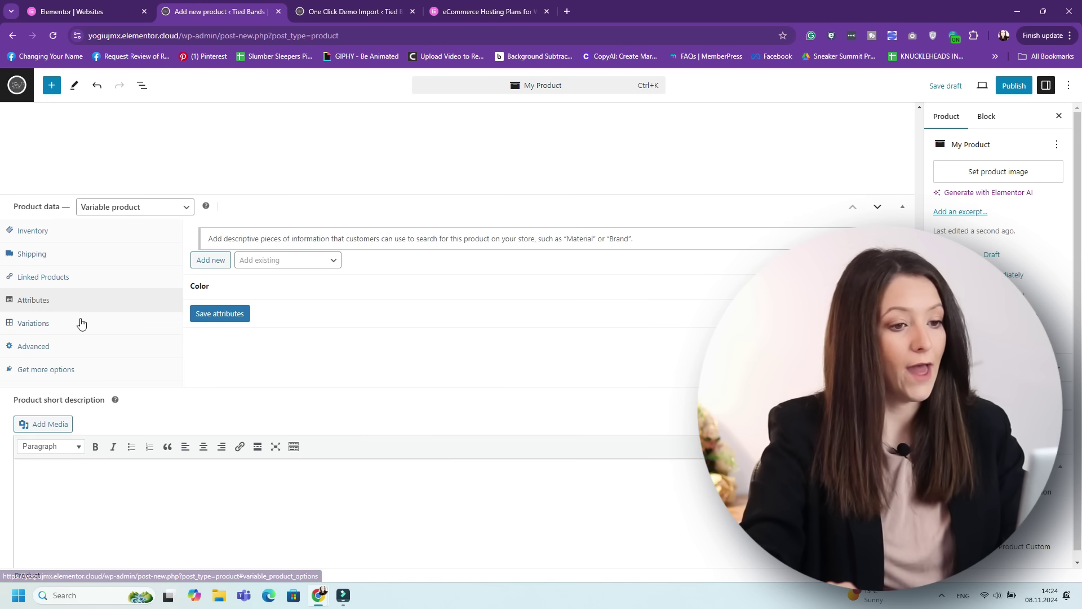
{"action": "left_click", "coordinate": [80, 322]}
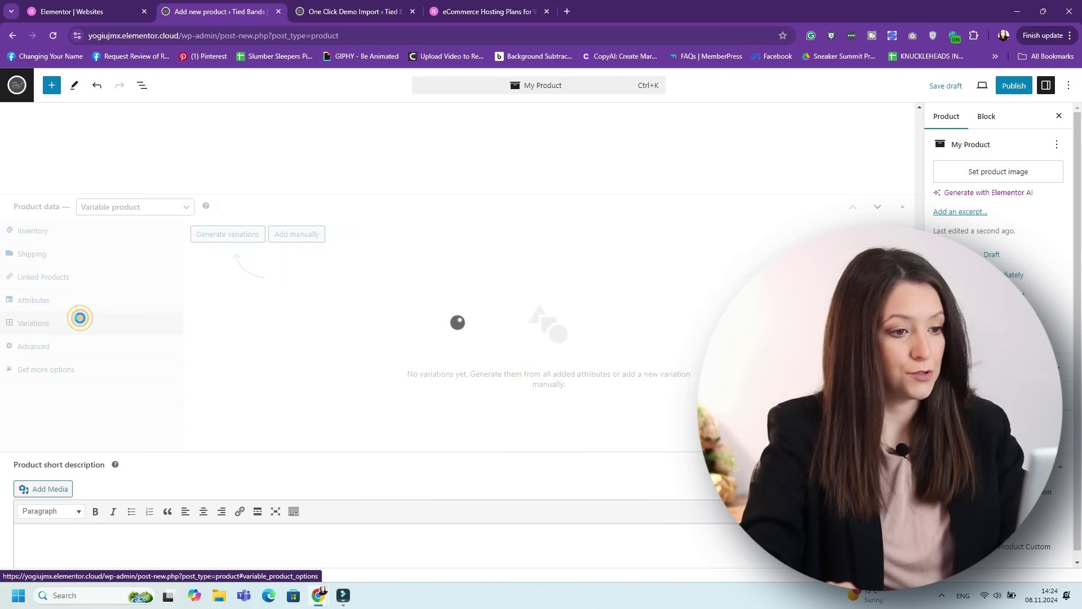
{"action": "left_click", "coordinate": [234, 236]}
{"action": "key", "text": "Return"}
{"action": "left_click", "coordinate": [477, 318]}
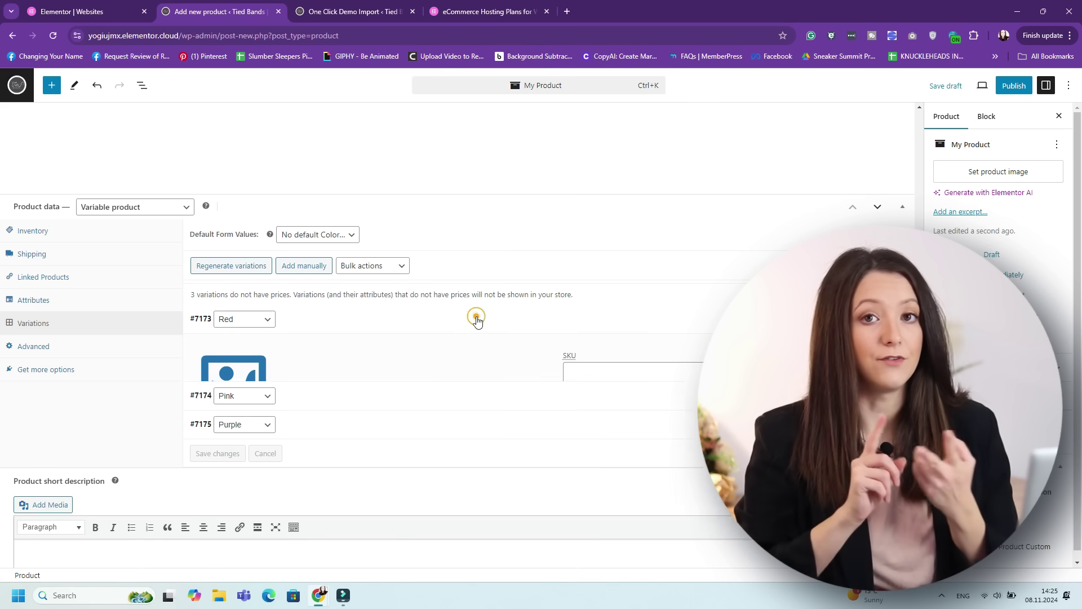
{"action": "scroll", "coordinate": [475, 320], "scroll_direction": "down", "scroll_amount": 2}
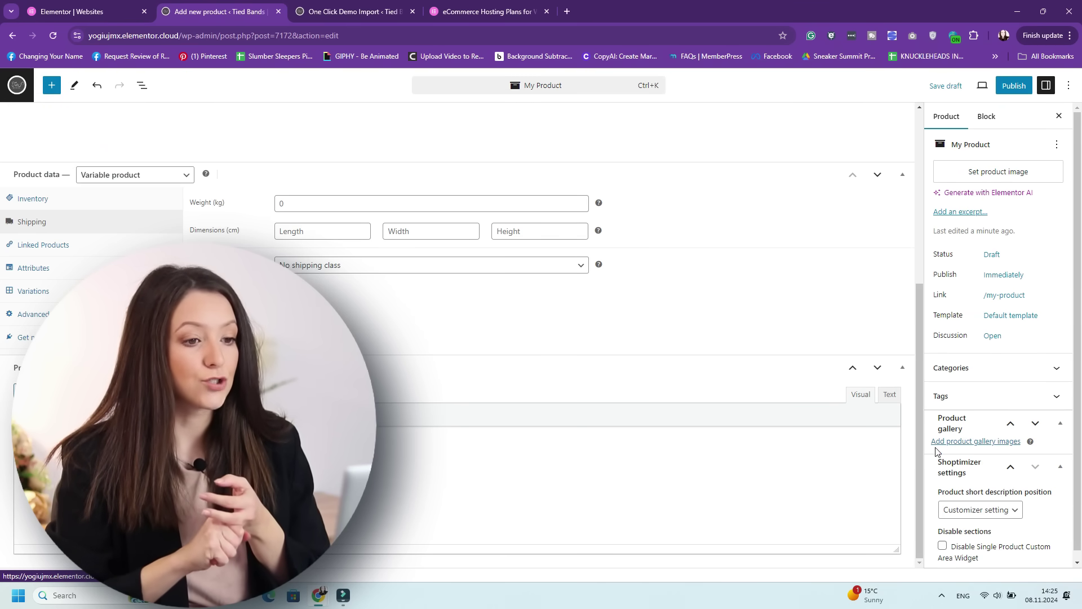
{"action": "left_click", "coordinate": [972, 369]}
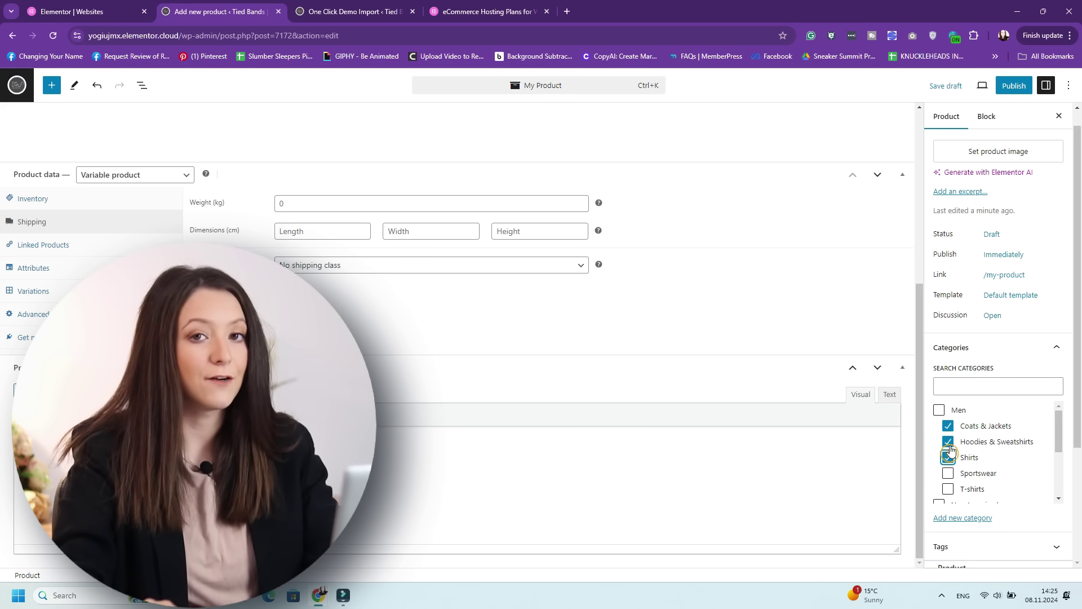
{"action": "scroll", "coordinate": [992, 394], "scroll_direction": "down", "scroll_amount": 3}
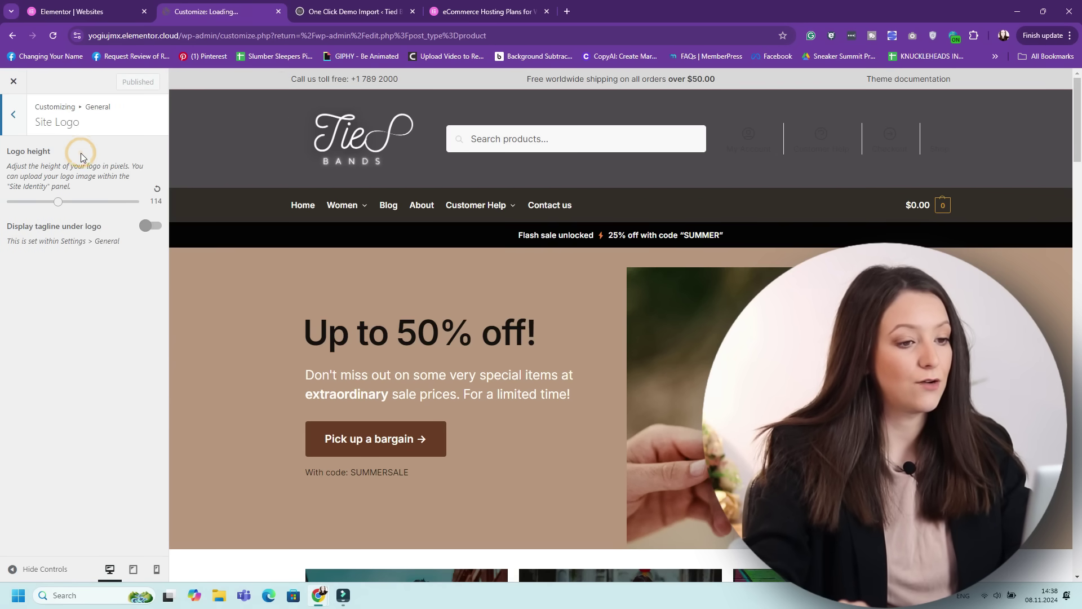
Review the site title and tagline in Site Identity, then go to Colors > Top Bar.
{"action": "left_click", "coordinate": [24, 122]}
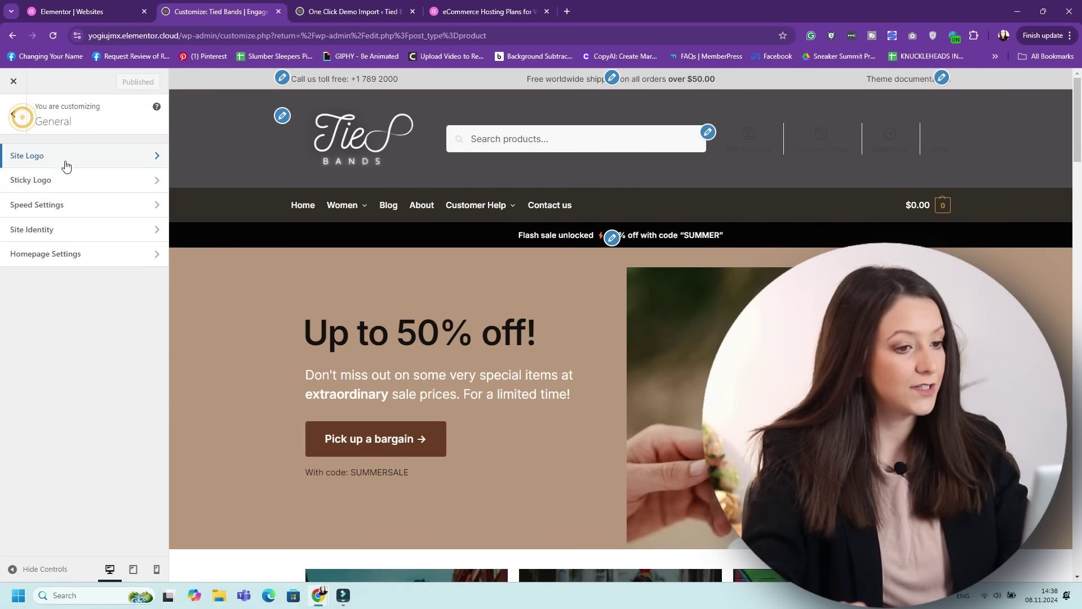
{"action": "left_click", "coordinate": [86, 235]}
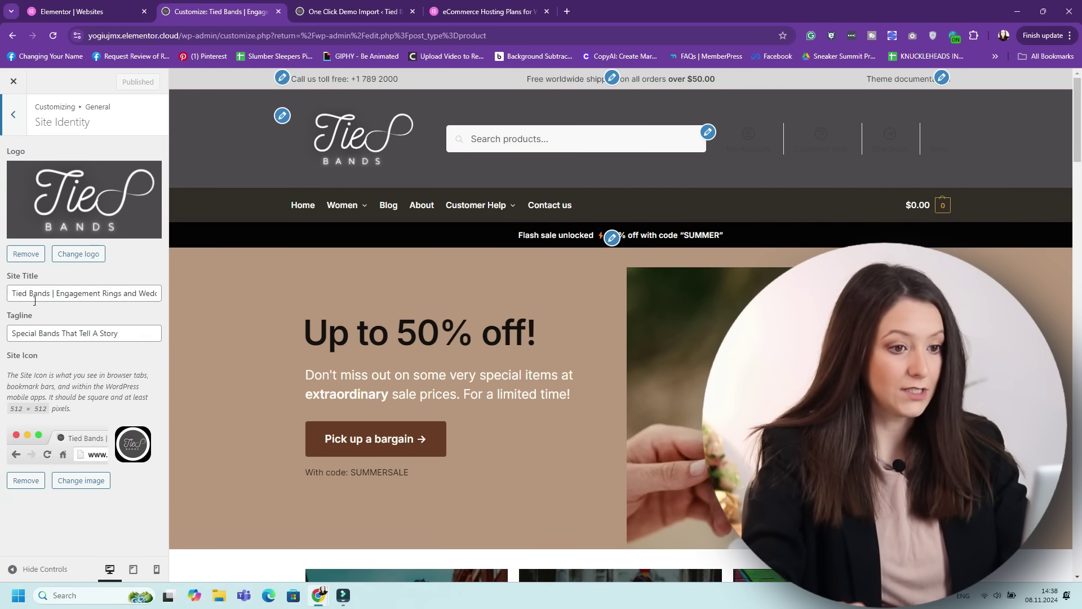
{"action": "left_click_drag", "start_coordinate": [12, 293], "coordinate": [144, 293]}
{"action": "left_click", "coordinate": [145, 333]}
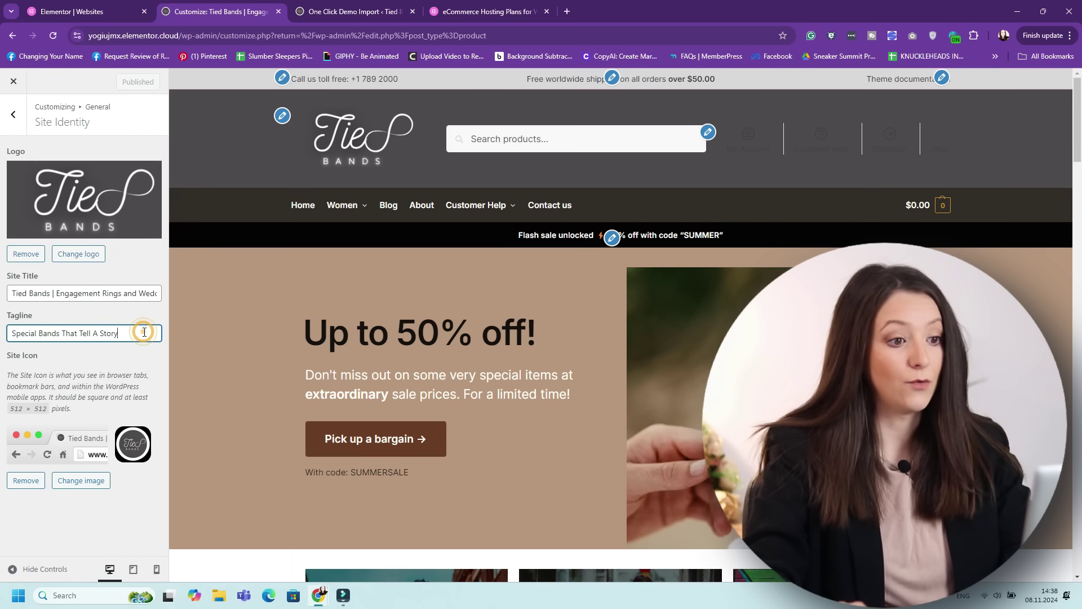
{"action": "left_click", "coordinate": [71, 237]}
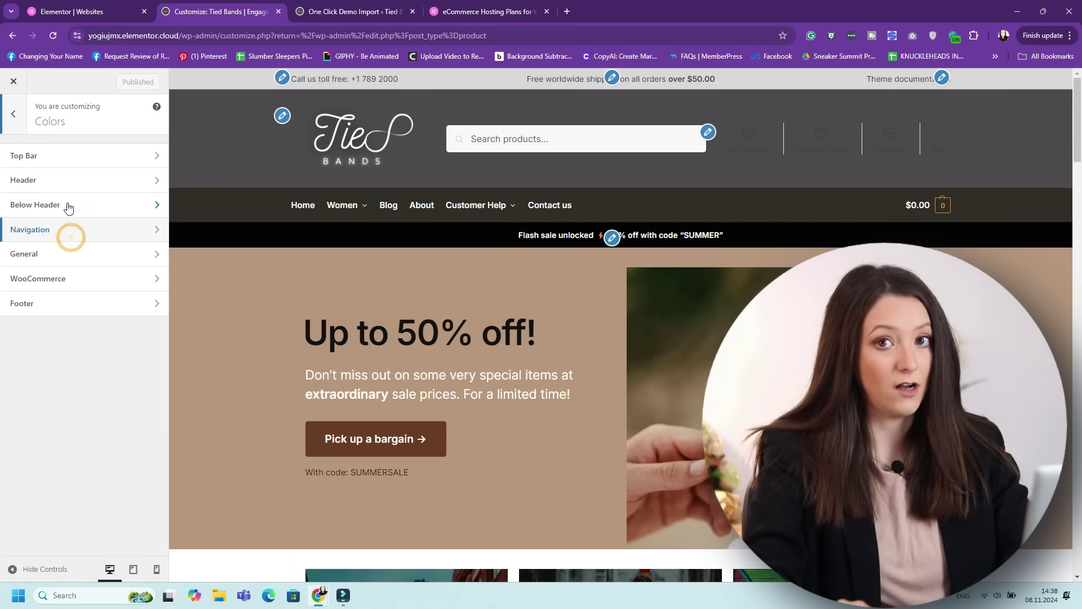
{"action": "left_click", "coordinate": [75, 156]}
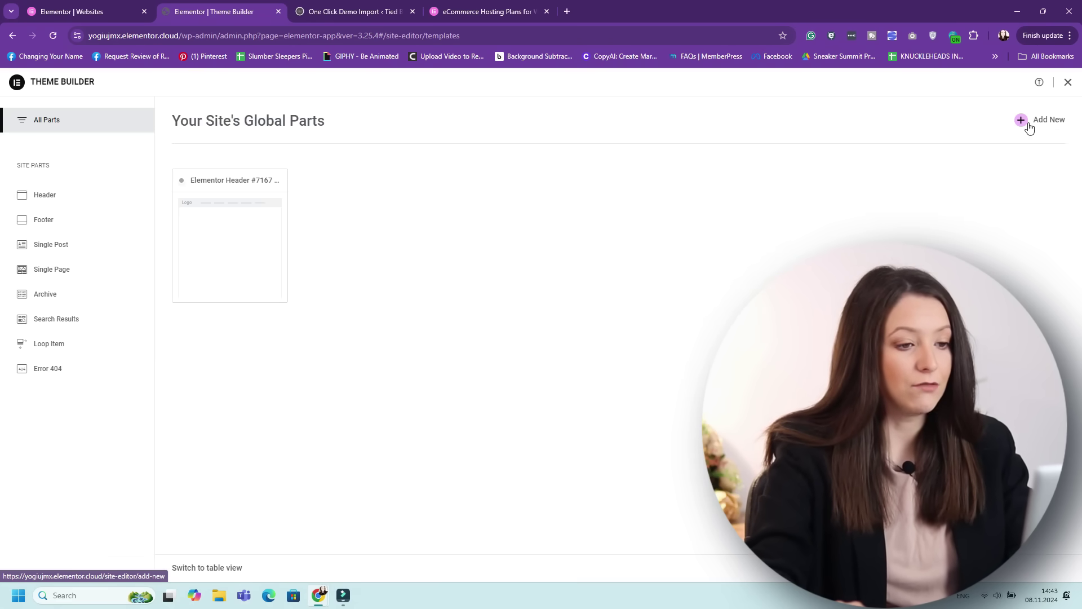
Create a new Header part and insert a library header block, applying its settings.
{"action": "left_click", "coordinate": [1028, 124]}
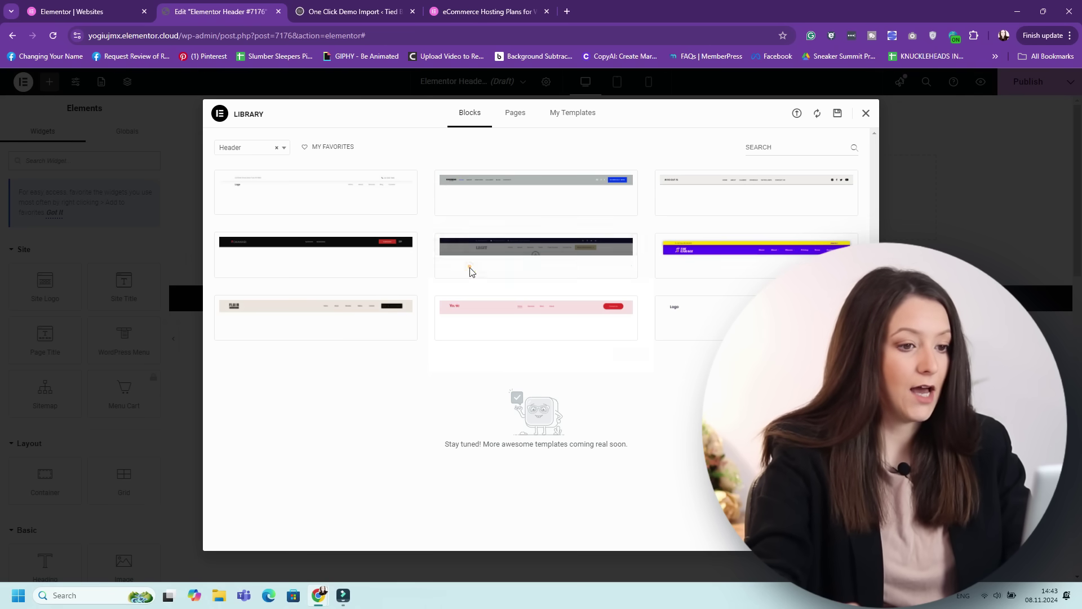
{"action": "left_click", "coordinate": [471, 268]}
{"action": "left_click", "coordinate": [624, 351]}
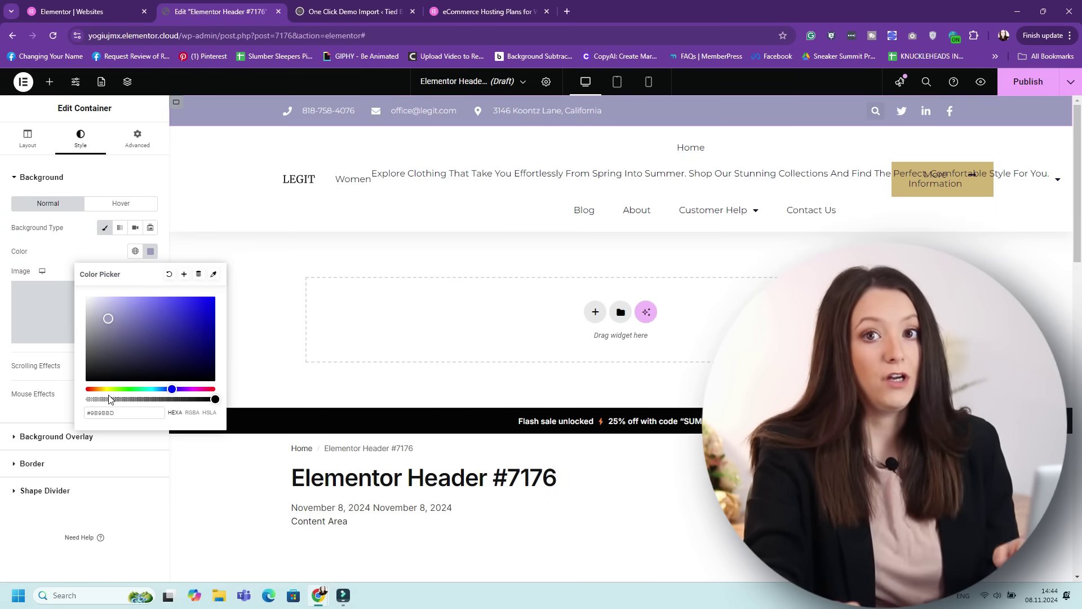
Make the top bar background beige and show the LEGIT logo at Full resolution, wider.
{"action": "left_click", "coordinate": [99, 389]}
{"action": "mouse_move", "coordinate": [106, 336]}
{"action": "left_mouse_down"}
{"action": "mouse_move", "coordinate": [109, 306]}
{"action": "mouse_move", "coordinate": [113, 315]}
{"action": "left_mouse_up"}
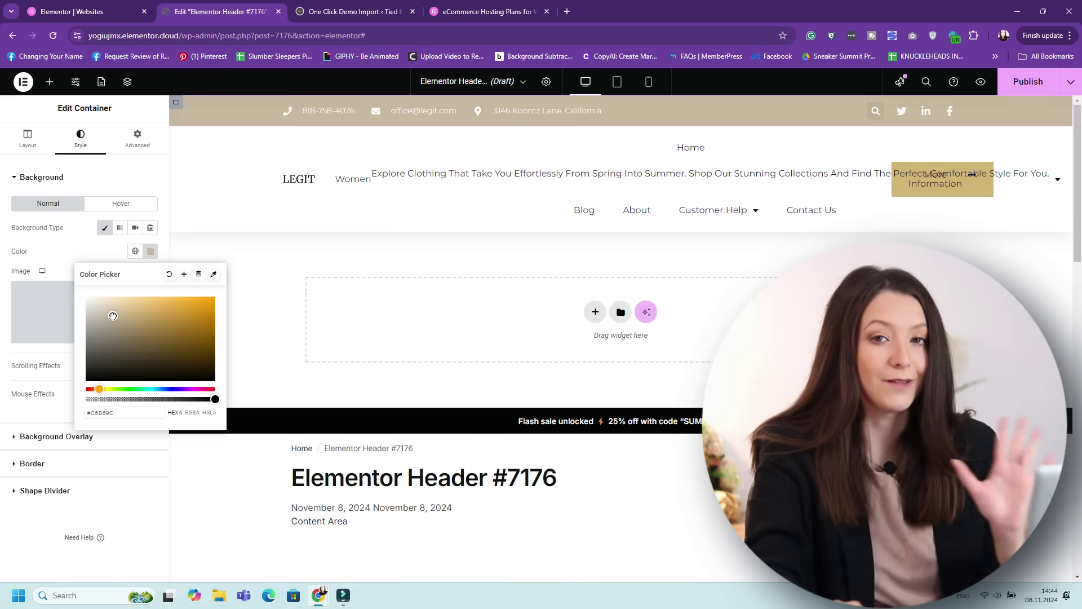
{"action": "left_click", "coordinate": [292, 183]}
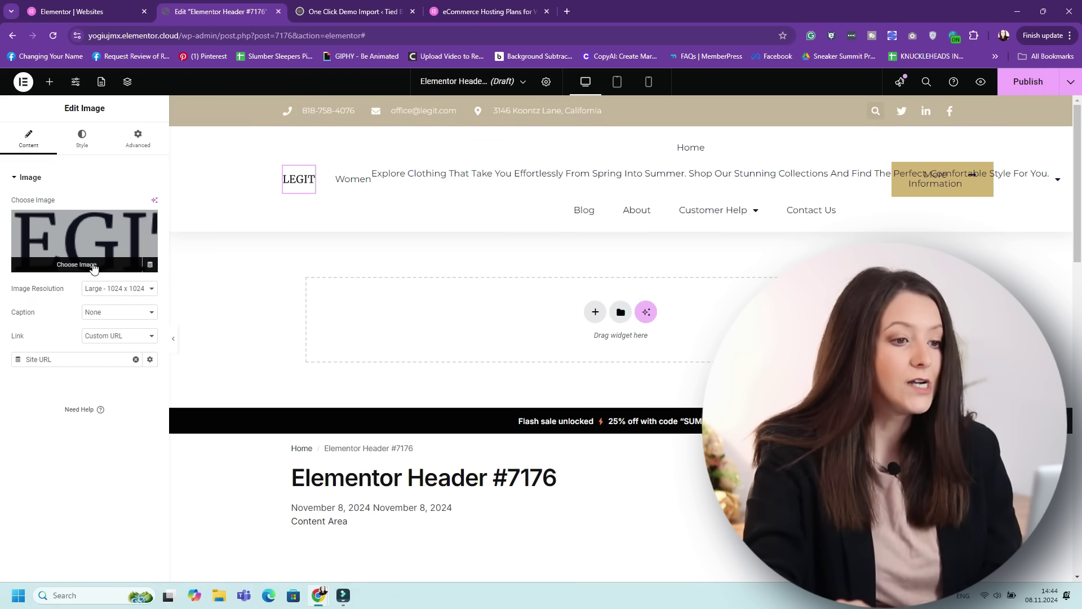
{"action": "left_click", "coordinate": [129, 289]}
{"action": "left_click", "coordinate": [126, 466]}
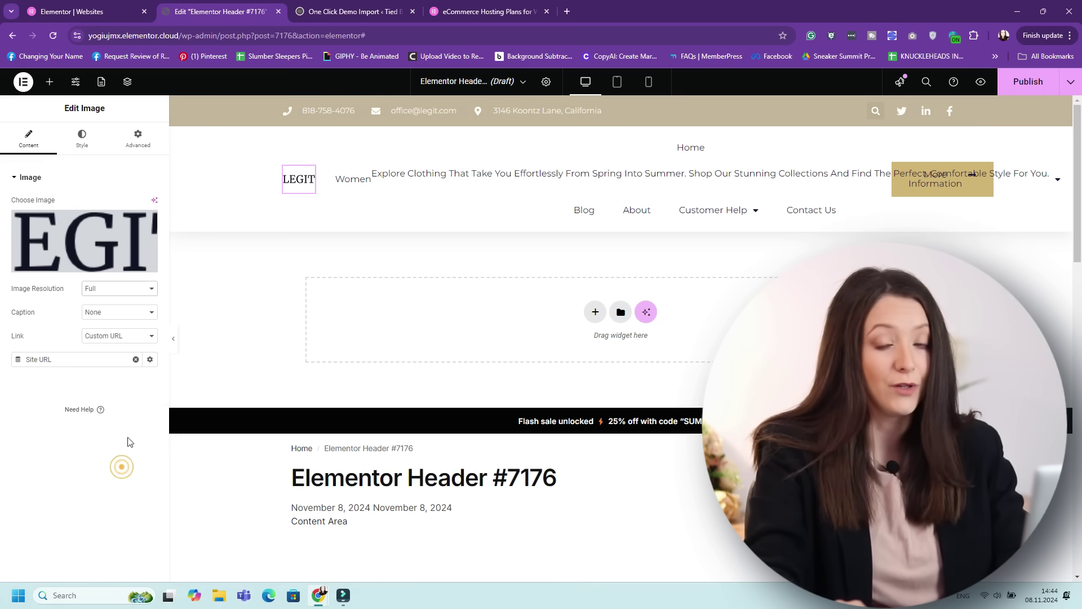
{"action": "left_click", "coordinate": [83, 153]}
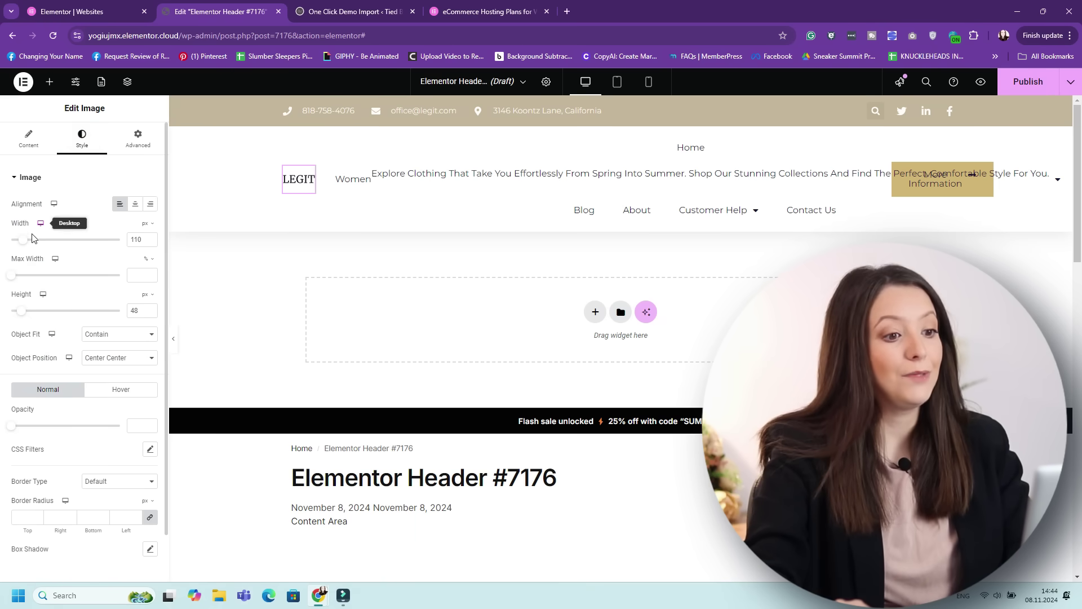
{"action": "left_click_drag", "start_coordinate": [31, 240], "coordinate": [42, 241]}
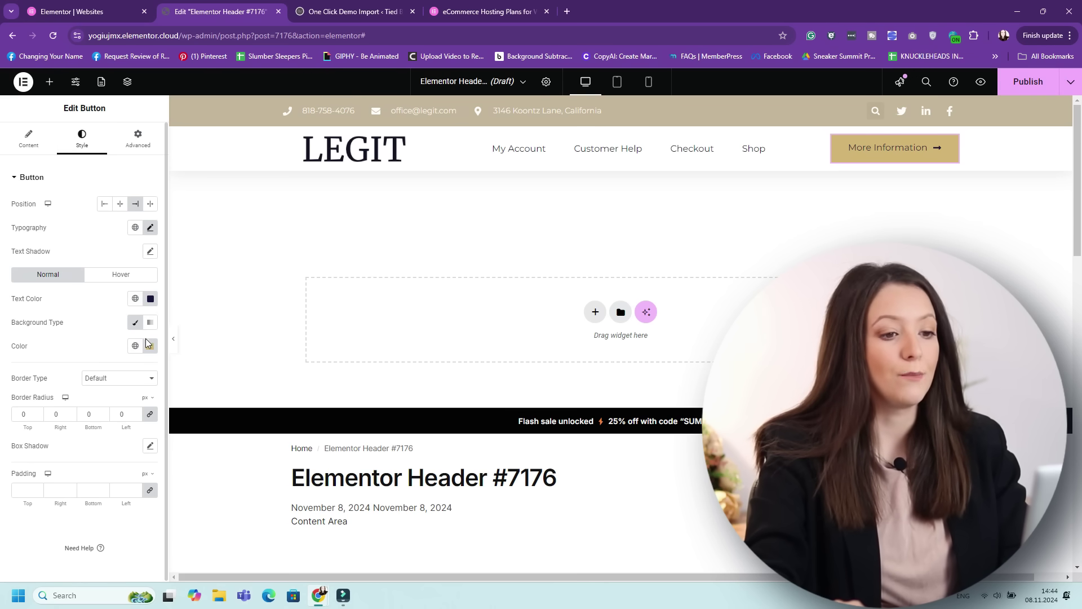
Give the More Information button a pale beige background colour.
{"action": "left_click", "coordinate": [146, 344]}
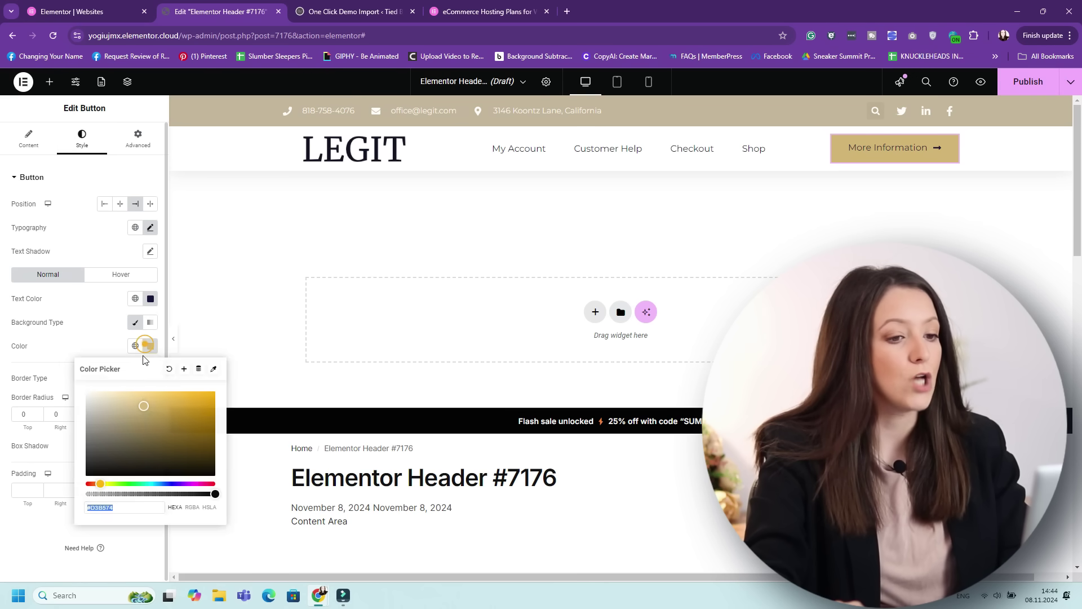
{"action": "left_click_drag", "start_coordinate": [97, 402], "coordinate": [124, 407]}
{"action": "left_click", "coordinate": [102, 407]}
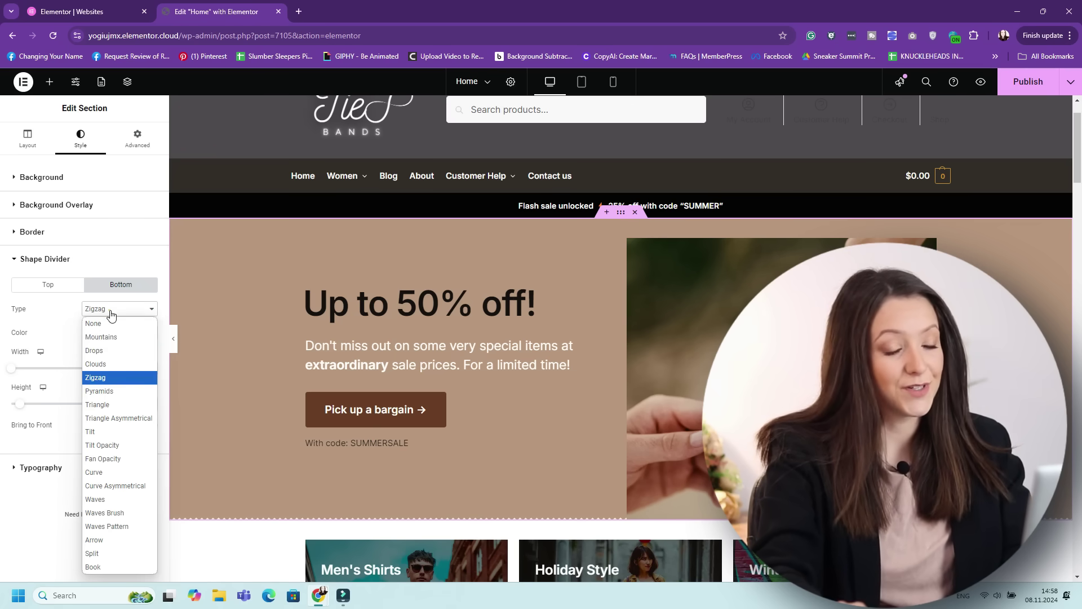
Try Clouds, Mountains, Drops and Tilt Opacity as the hero's bottom shape divider.
{"action": "left_click", "coordinate": [107, 364]}
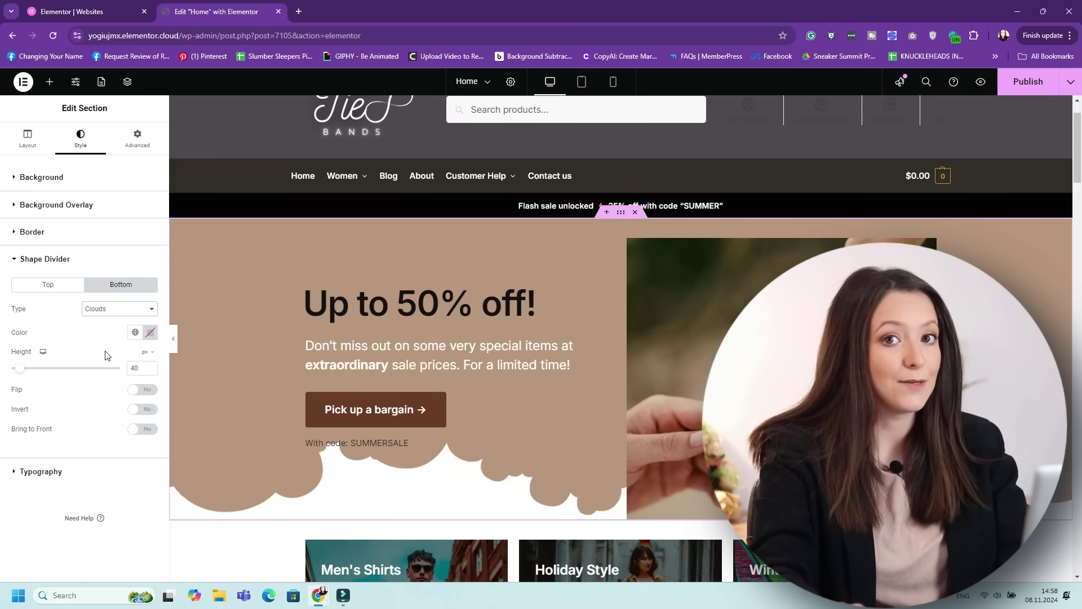
{"action": "left_click", "coordinate": [104, 308]}
{"action": "left_click", "coordinate": [109, 336]}
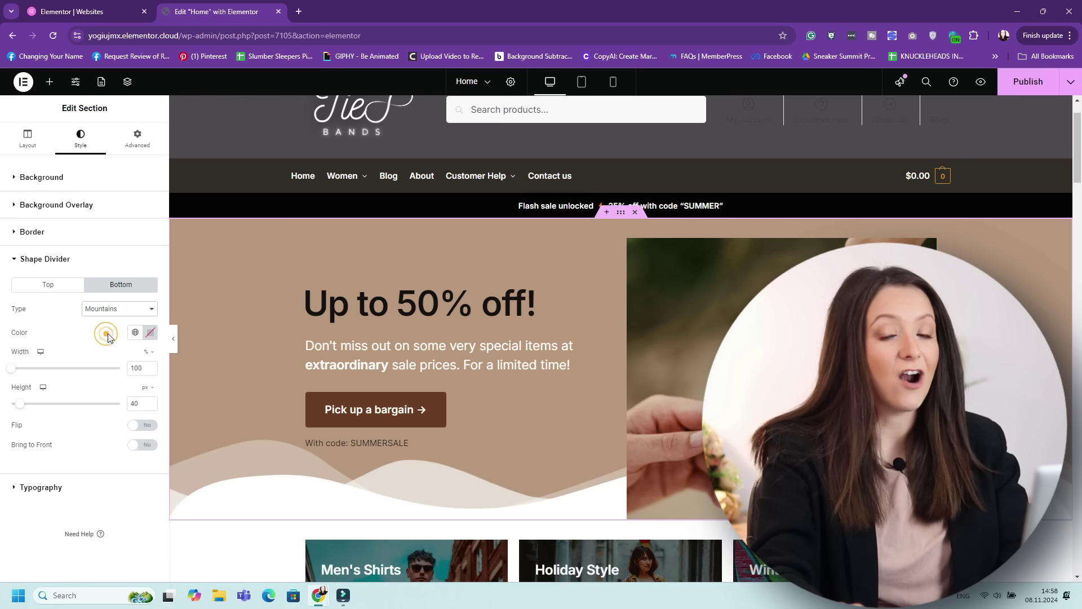
{"action": "left_click", "coordinate": [120, 312]}
{"action": "left_click", "coordinate": [116, 357]}
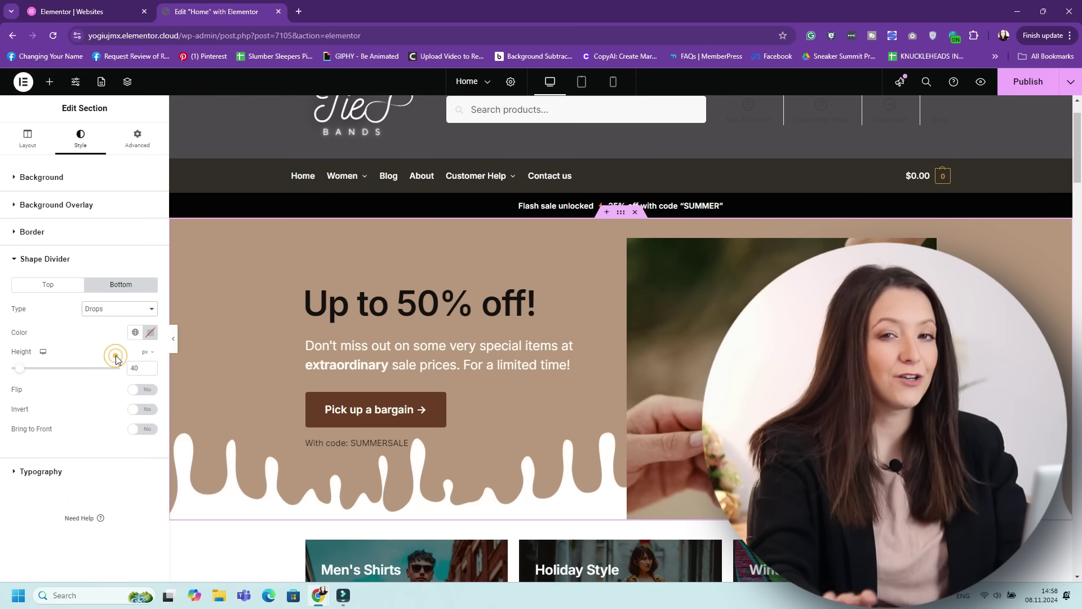
{"action": "left_click", "coordinate": [111, 310]}
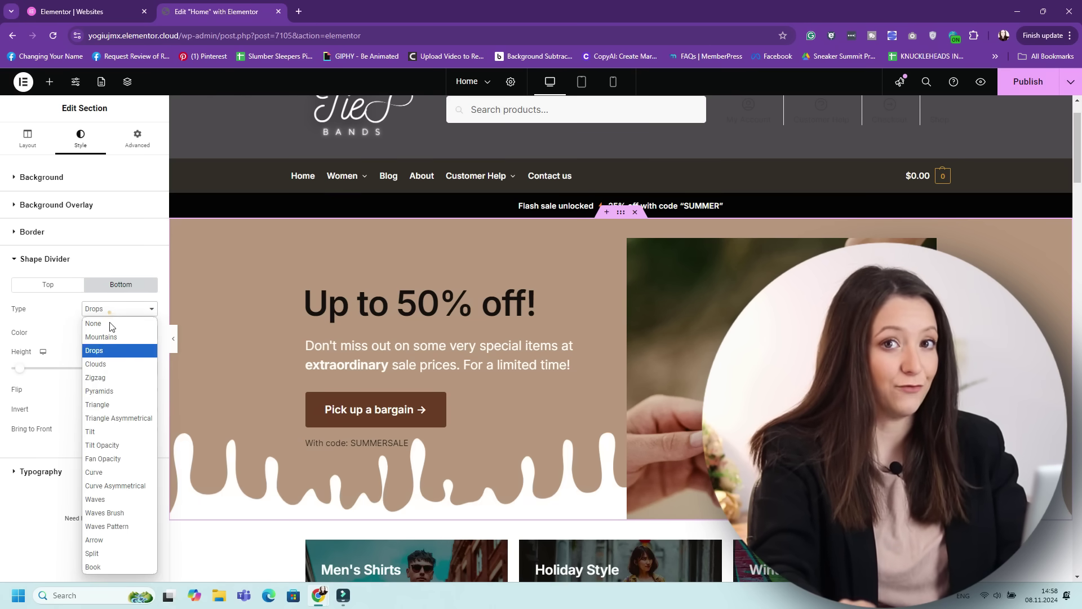
{"action": "left_click", "coordinate": [103, 445]}
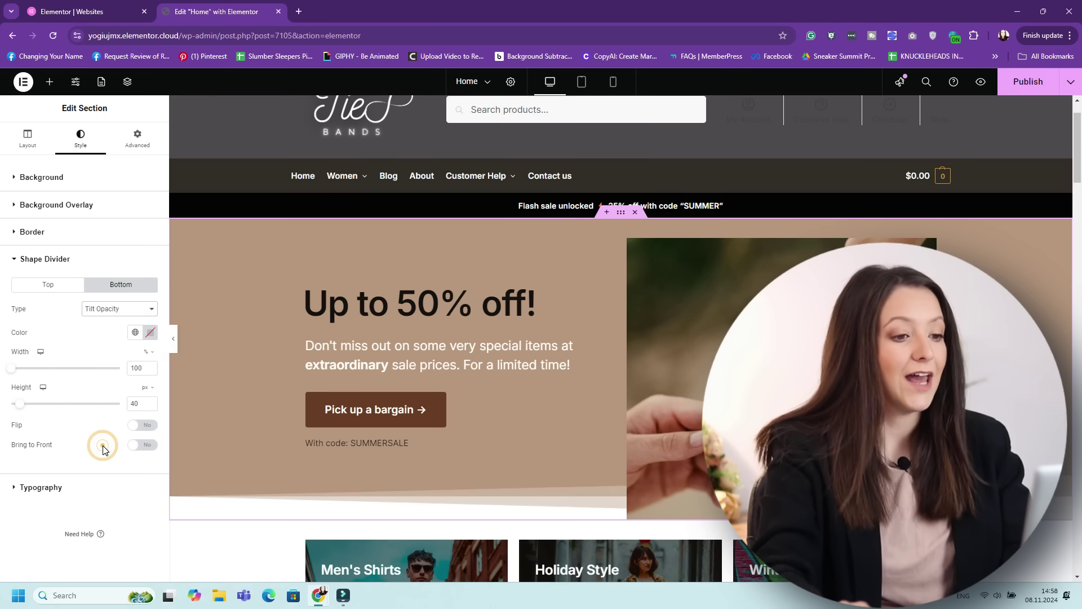
Preview the Curve, Arrow and Book dividers, then settle on Mountains.
{"action": "left_click", "coordinate": [113, 311]}
{"action": "left_click", "coordinate": [107, 474]}
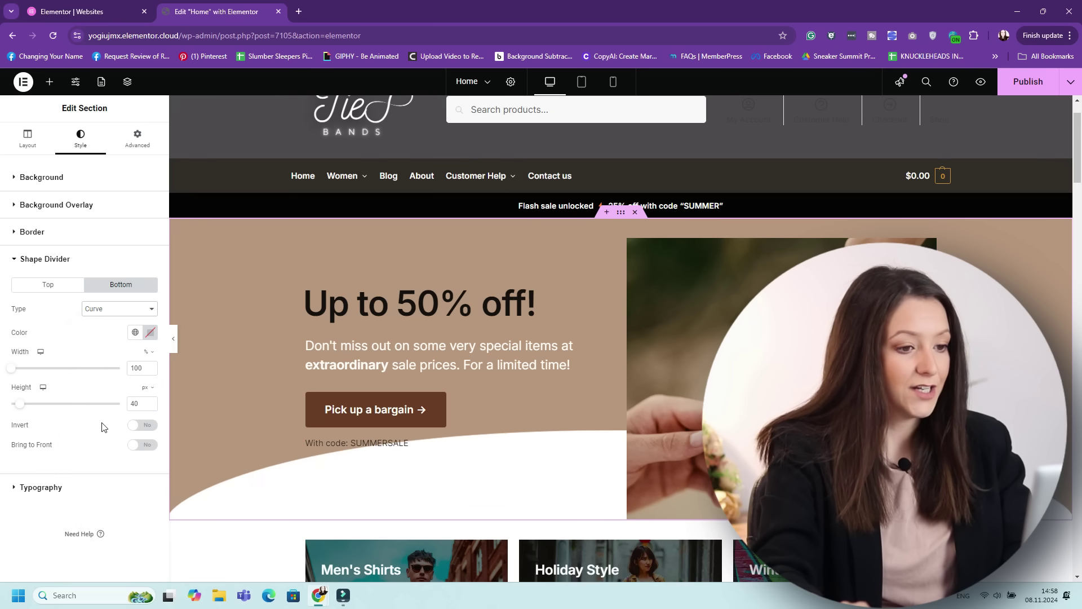
{"action": "left_click", "coordinate": [105, 309]}
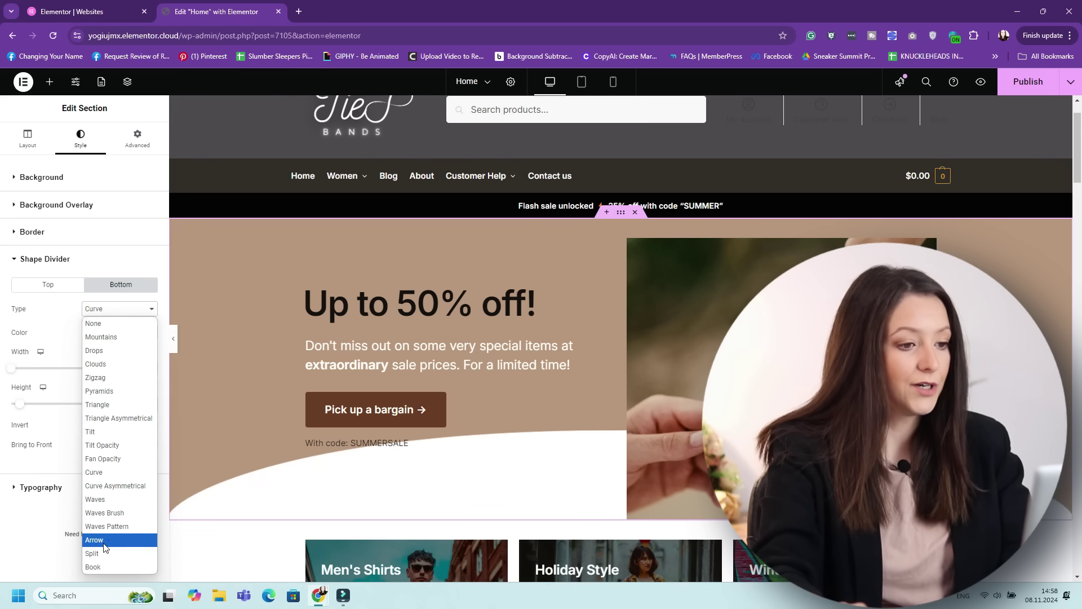
{"action": "left_click", "coordinate": [104, 541]}
{"action": "left_click", "coordinate": [107, 311]}
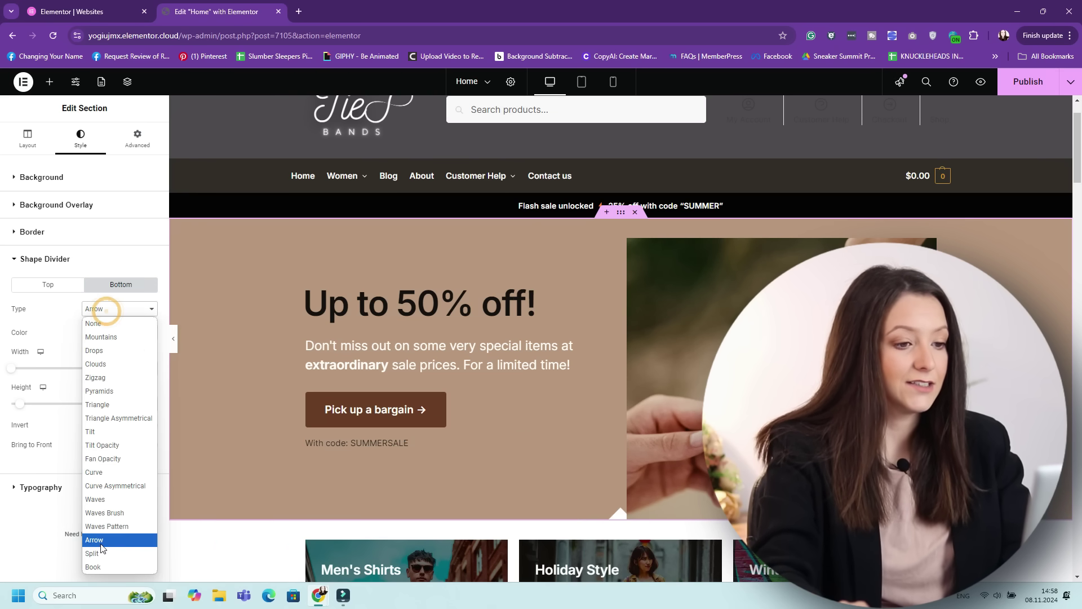
{"action": "left_click", "coordinate": [106, 569]}
{"action": "left_click", "coordinate": [108, 310]}
{"action": "left_click", "coordinate": [113, 345]}
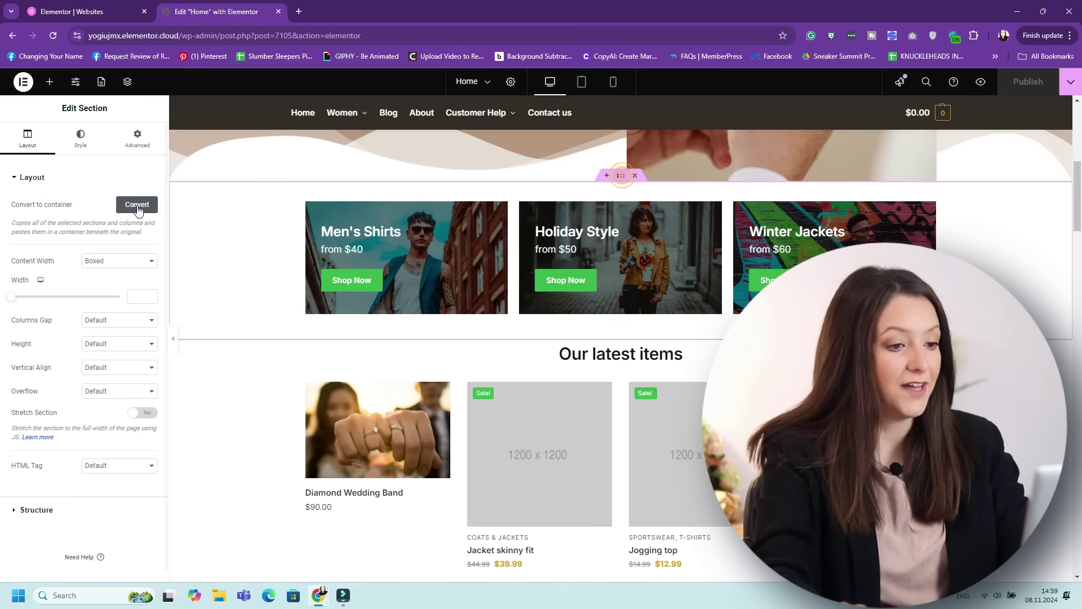
Preview Fade In and Fade In Down, then give the banner section a Fade In Left entrance animation.
{"action": "left_click", "coordinate": [137, 138]}
{"action": "left_click", "coordinate": [54, 416]}
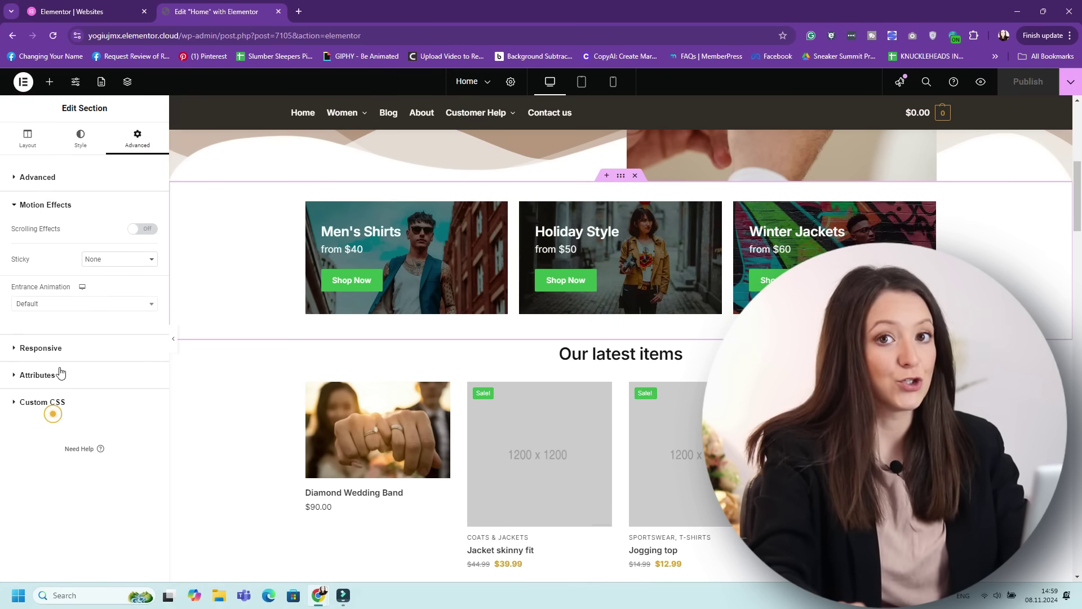
{"action": "left_click", "coordinate": [58, 303]}
{"action": "left_click", "coordinate": [40, 363]}
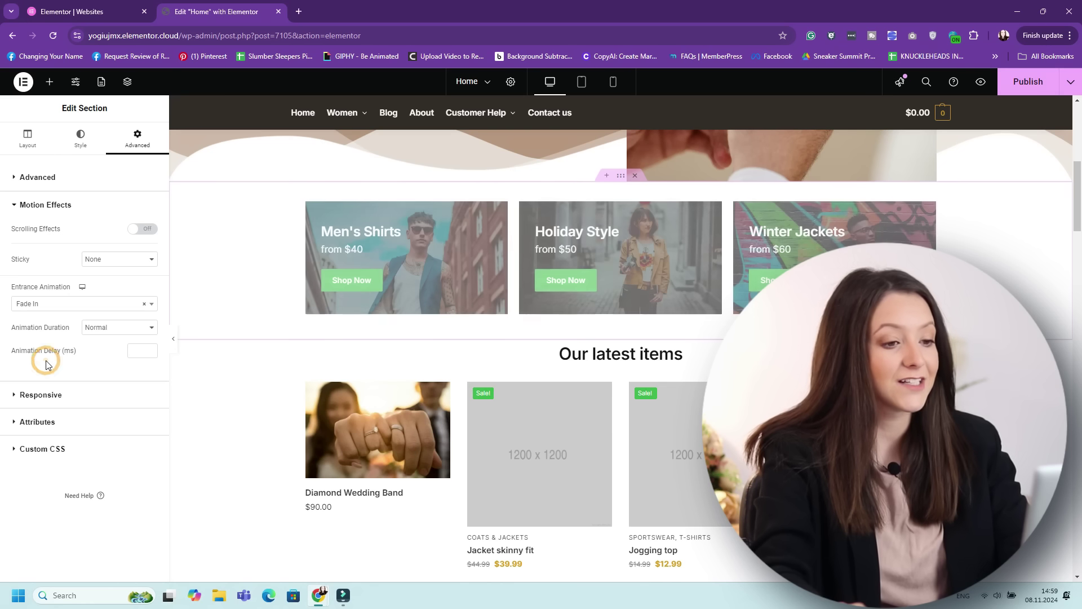
{"action": "left_click", "coordinate": [56, 305]}
{"action": "left_click", "coordinate": [45, 376]}
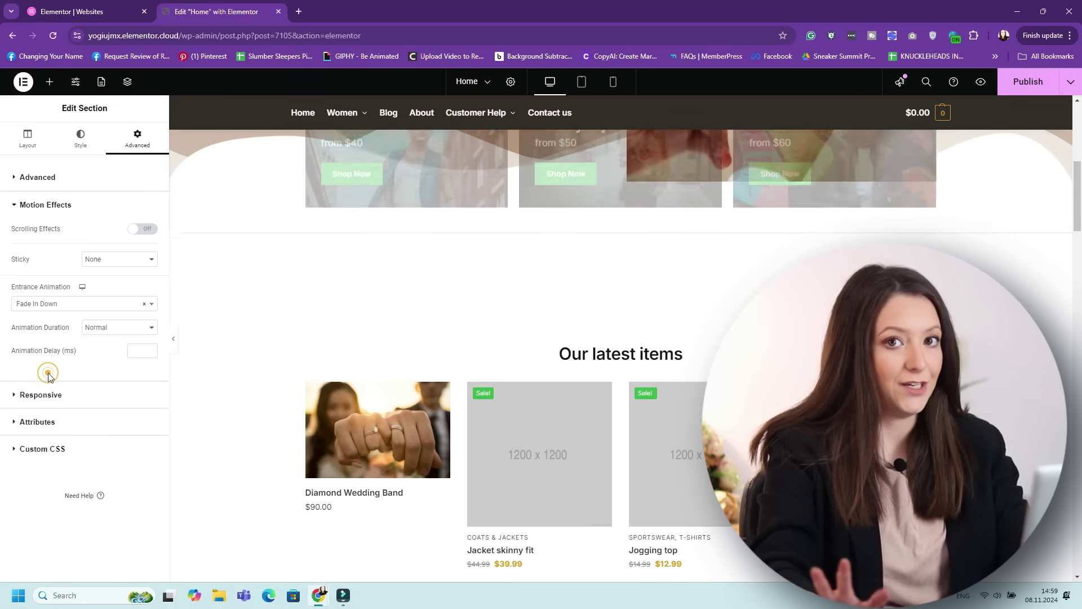
{"action": "left_click", "coordinate": [58, 305]}
{"action": "left_click", "coordinate": [52, 390]}
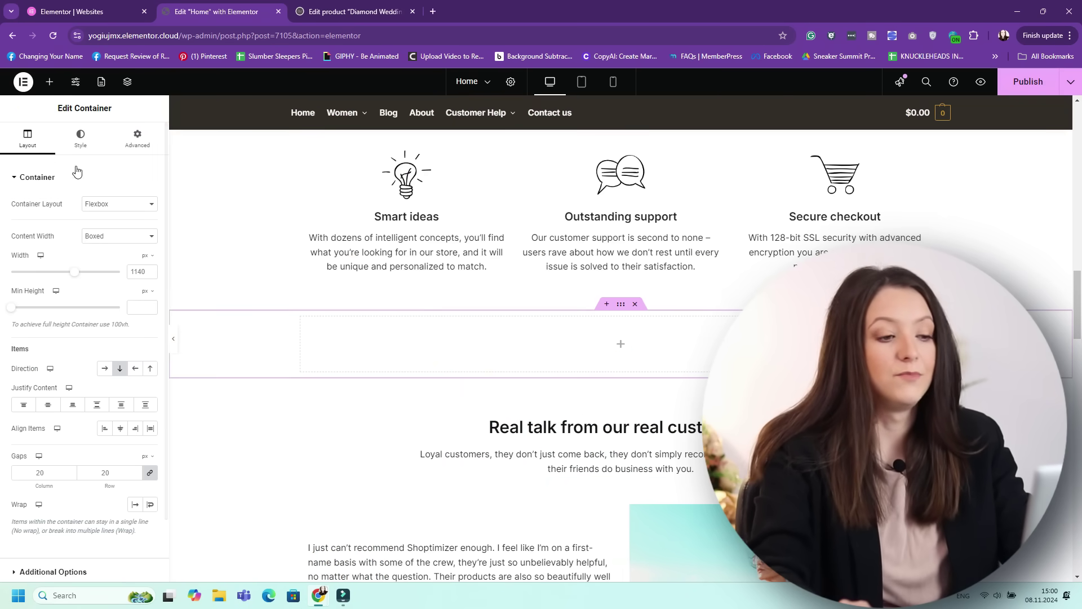
Add an Image widget to the empty container showing the ring-wearing hand photo from the Media Library.
{"action": "left_click", "coordinate": [49, 84]}
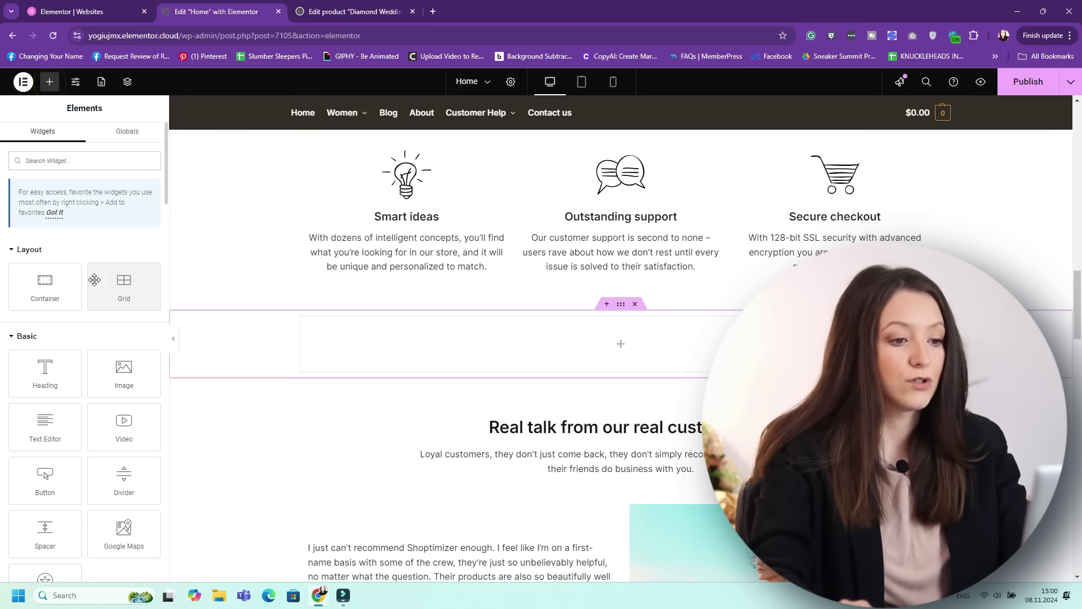
{"action": "left_click_drag", "start_coordinate": [124, 372], "coordinate": [597, 349]}
{"action": "left_click", "coordinate": [93, 229]}
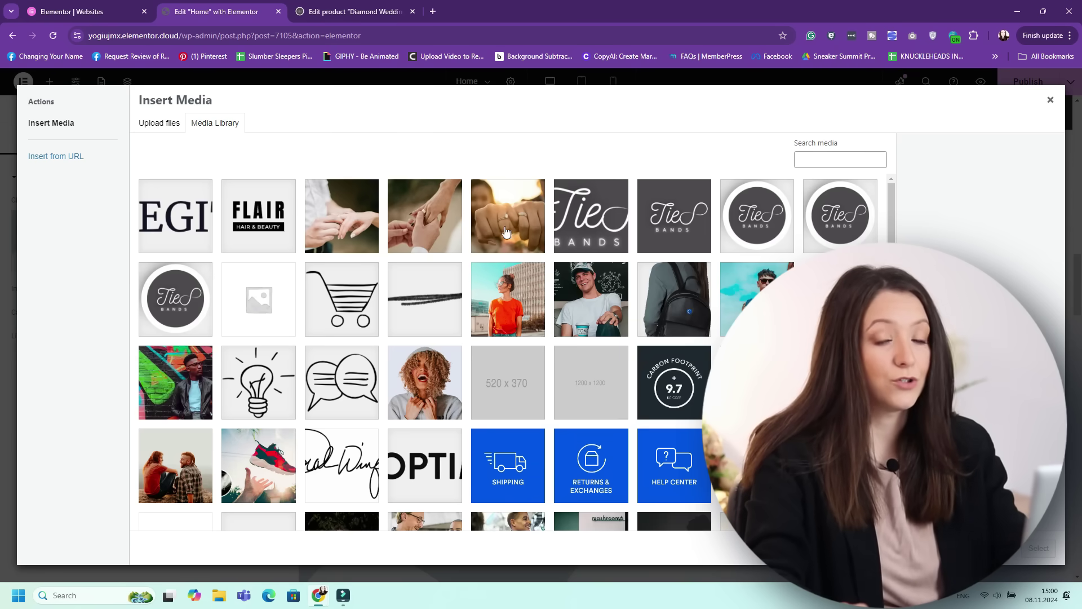
{"action": "left_click", "coordinate": [528, 210]}
{"action": "left_click", "coordinate": [1039, 548]}
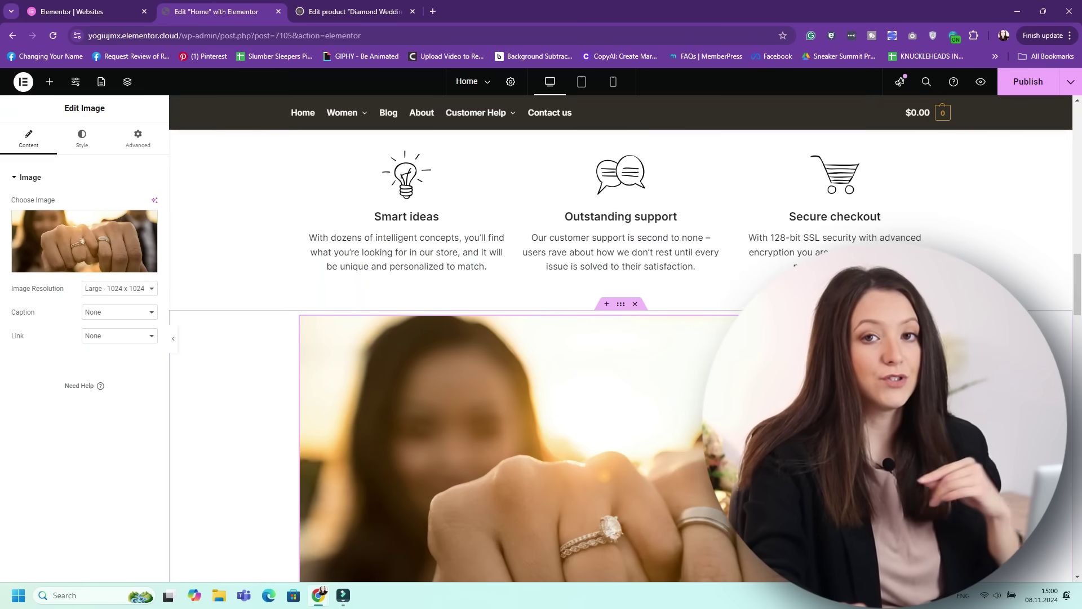
{"action": "scroll", "coordinate": [643, 232], "scroll_direction": "down", "scroll_amount": 5}
{"action": "scroll", "coordinate": [643, 232], "scroll_direction": "up", "scroll_amount": 3}
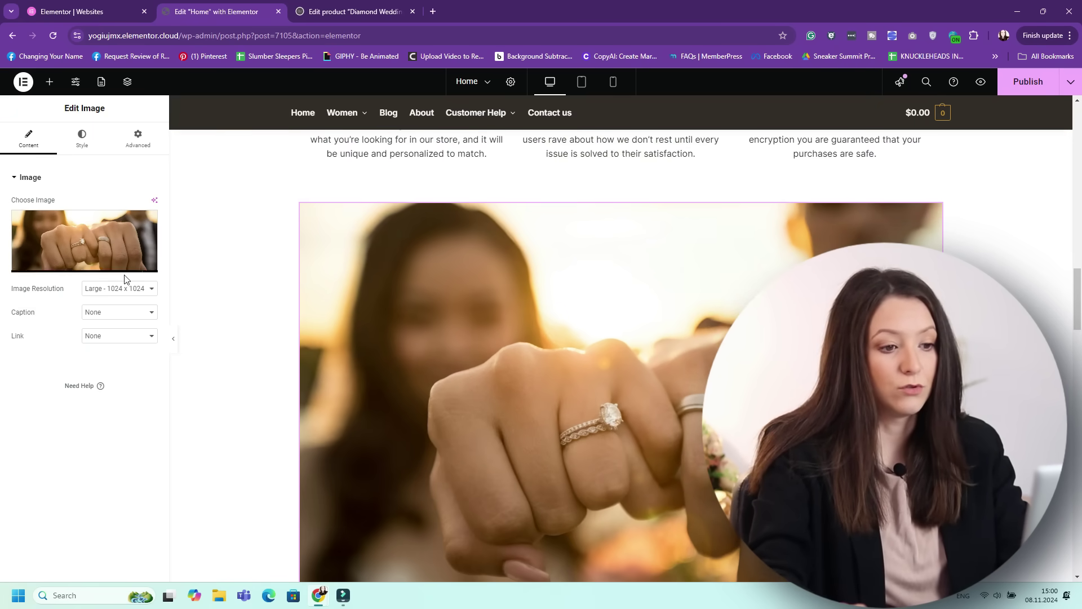
{"action": "left_click", "coordinate": [119, 288]}
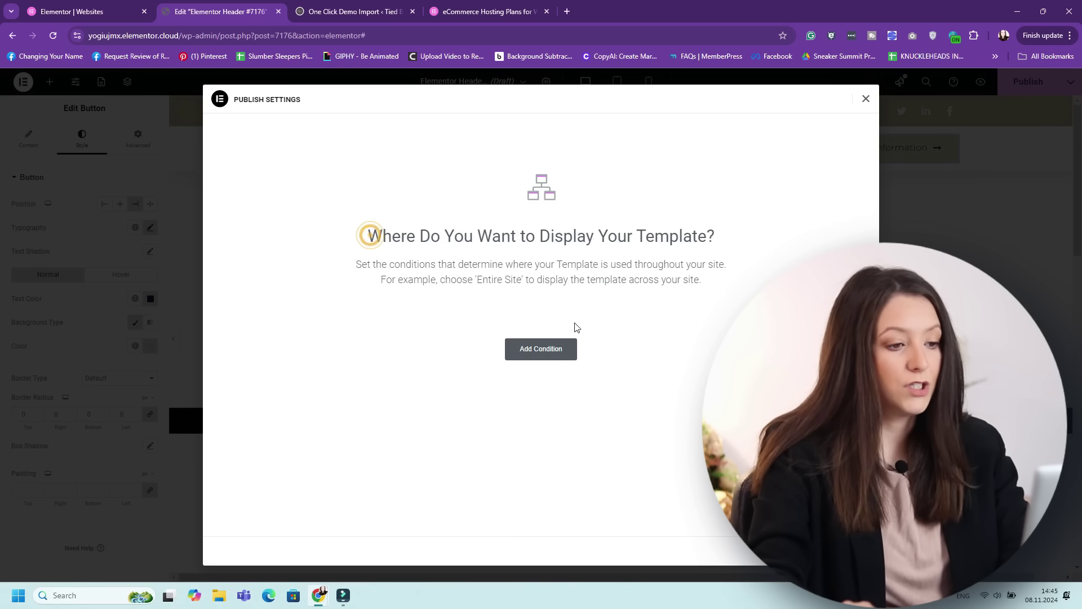
Add a header display condition limiting it to Singular > Pages.
{"action": "left_click", "coordinate": [542, 351]}
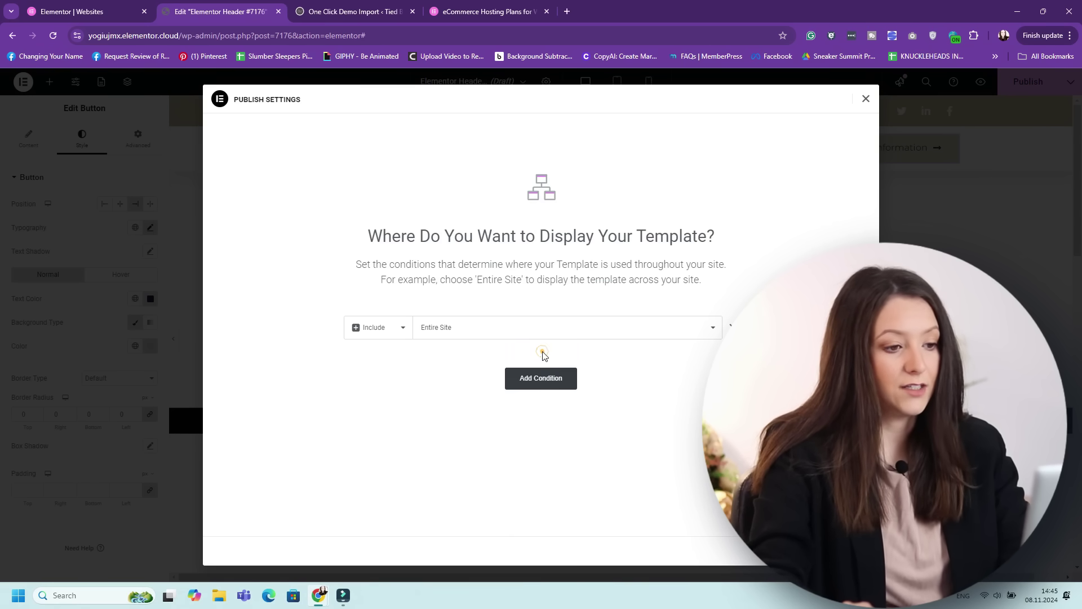
{"action": "left_click", "coordinate": [506, 331]}
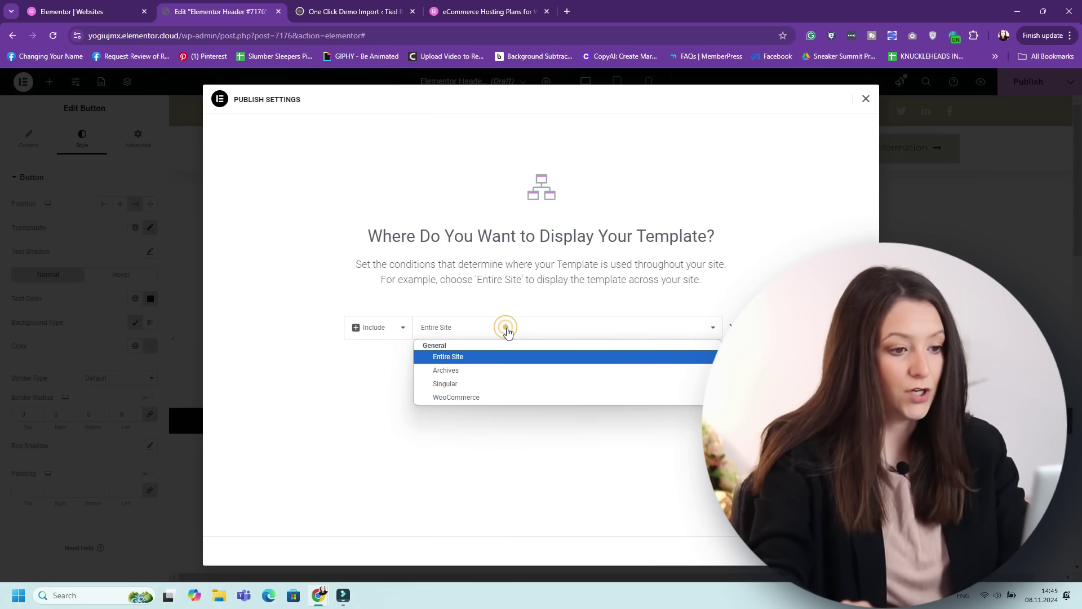
{"action": "left_click", "coordinate": [498, 379]}
{"action": "left_click", "coordinate": [599, 329]}
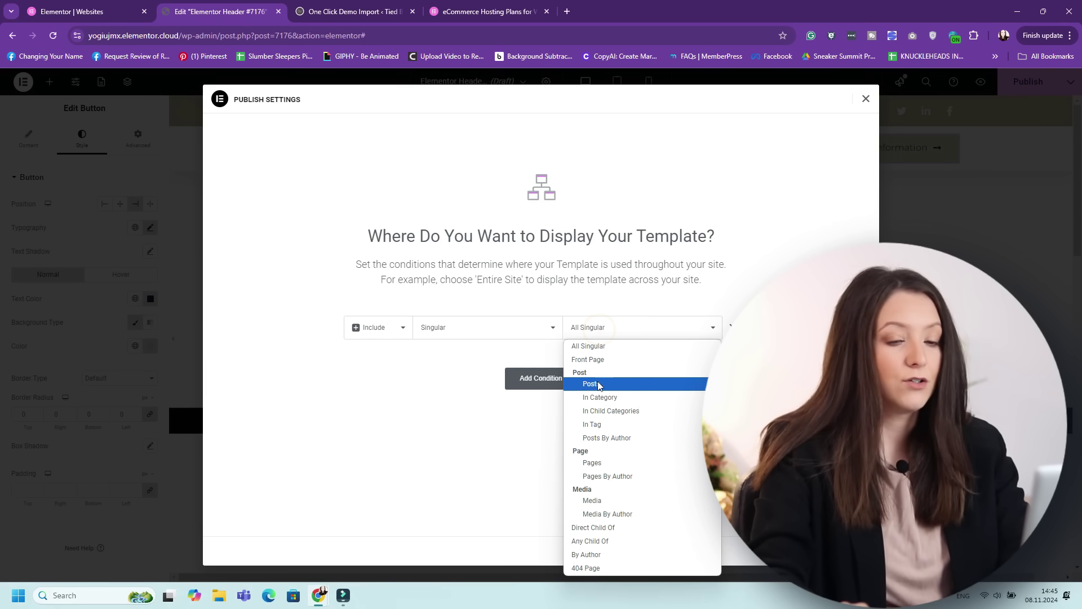
{"action": "left_click", "coordinate": [592, 462]}
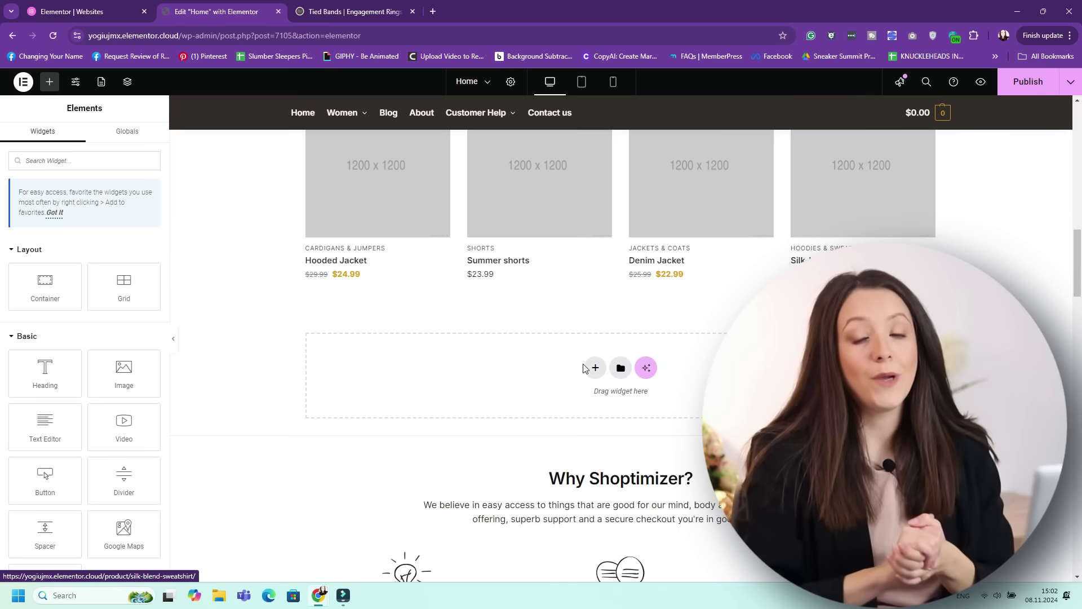
Add a two-column Flexbox container below the product grid.
{"action": "left_click", "coordinate": [594, 368]}
{"action": "left_click", "coordinate": [575, 411]}
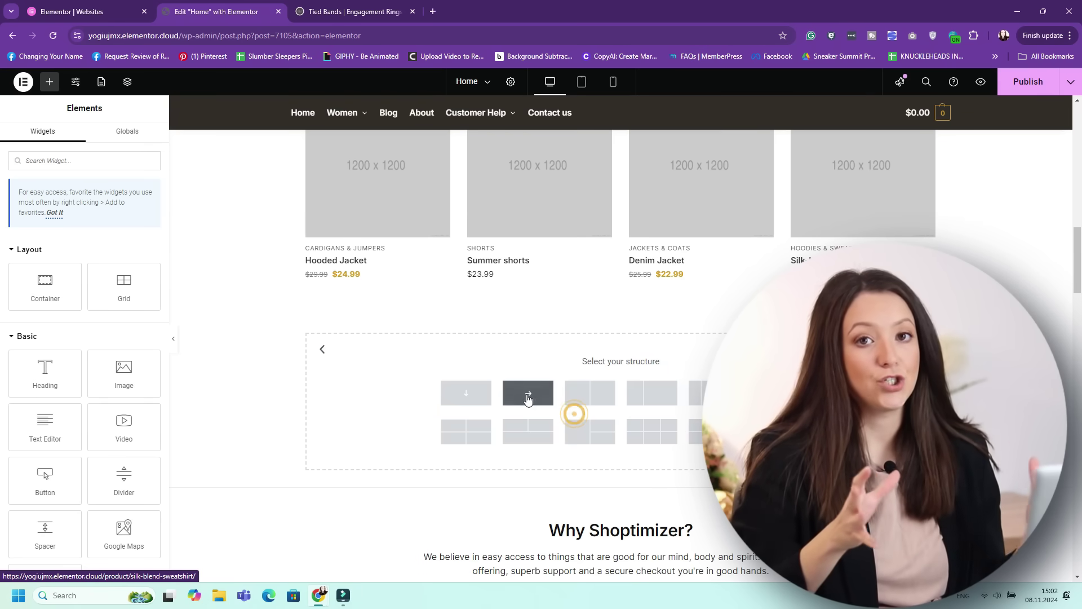
{"action": "left_click", "coordinate": [601, 396]}
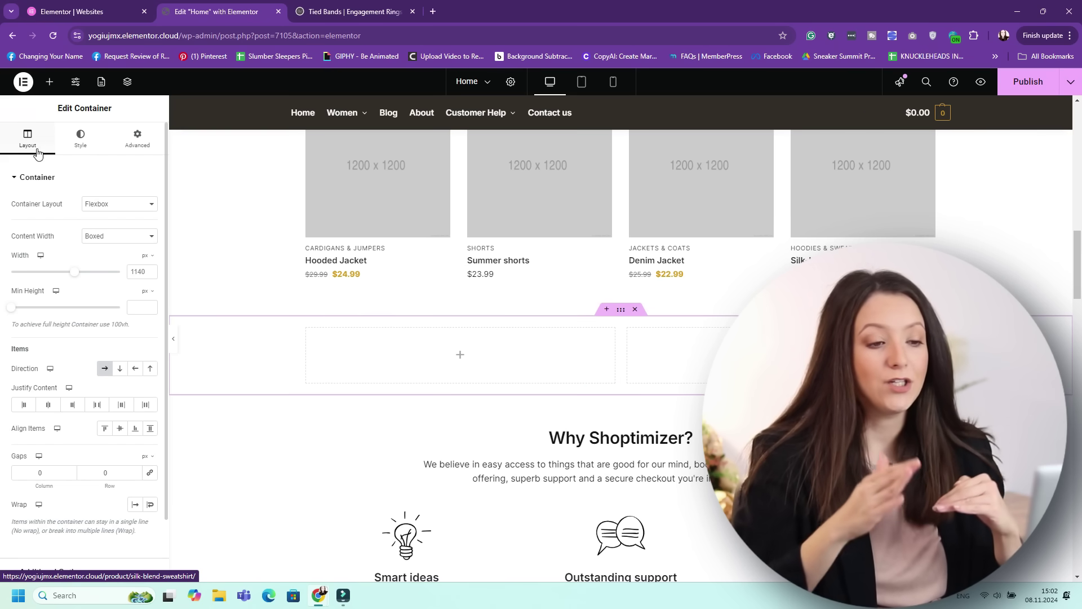
Place a Video widget left and a Posts widget right, then try Full Width.
{"action": "left_click", "coordinate": [51, 83]}
{"action": "scroll", "coordinate": [83, 286], "scroll_direction": "down", "scroll_amount": 3}
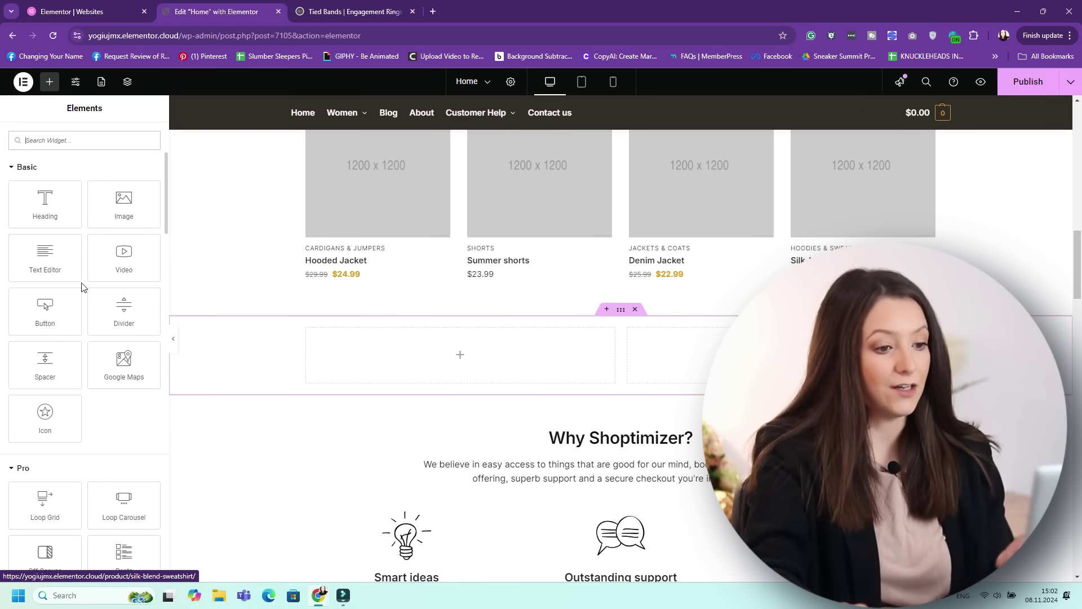
{"action": "left_click_drag", "start_coordinate": [98, 274], "coordinate": [404, 341]}
{"action": "left_click", "coordinate": [49, 81]}
{"action": "scroll", "coordinate": [92, 305], "scroll_direction": "down", "scroll_amount": 5}
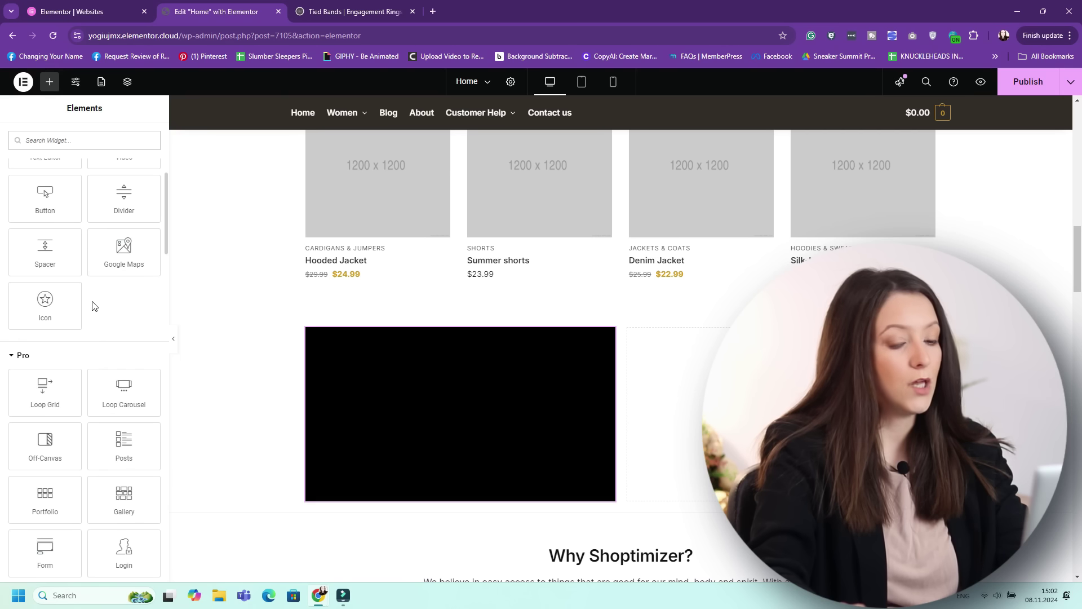
{"action": "scroll", "coordinate": [88, 299], "scroll_direction": "down", "scroll_amount": 3}
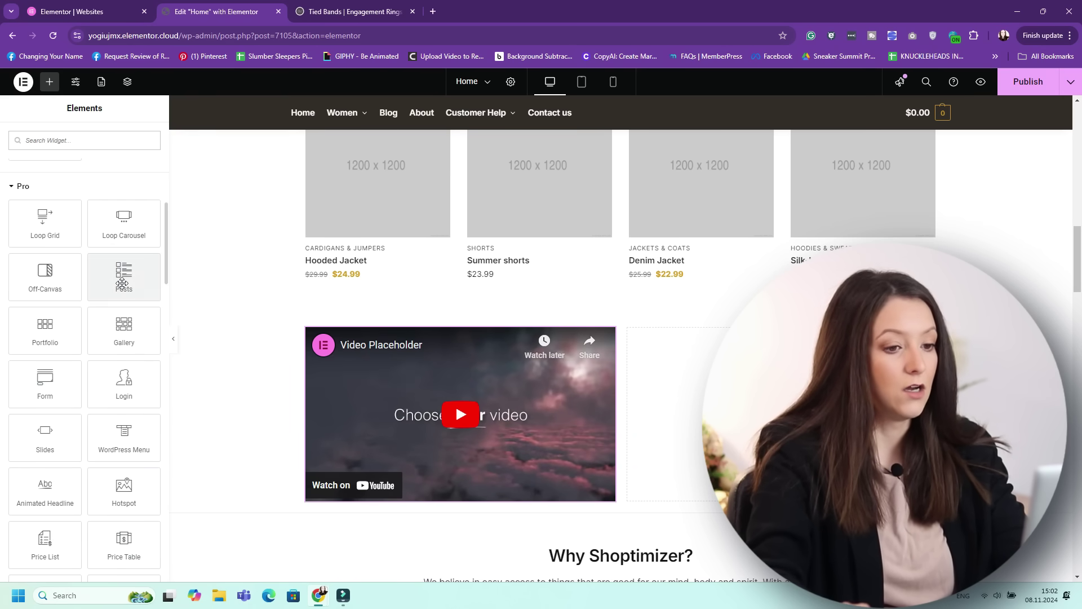
{"action": "left_click_drag", "start_coordinate": [228, 355], "coordinate": [231, 358]}
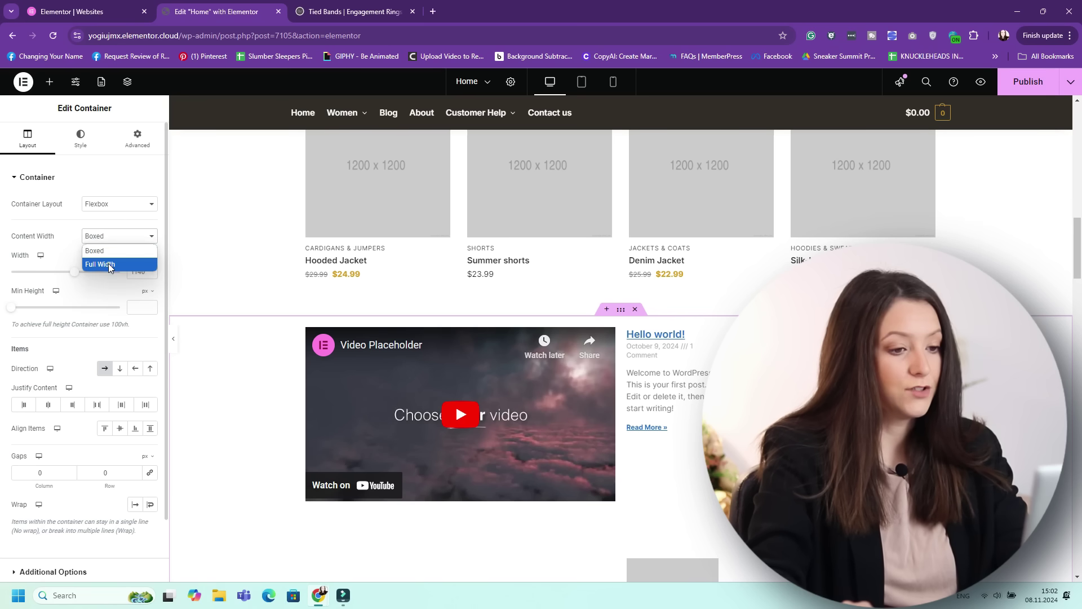
{"action": "left_click", "coordinate": [109, 268]}
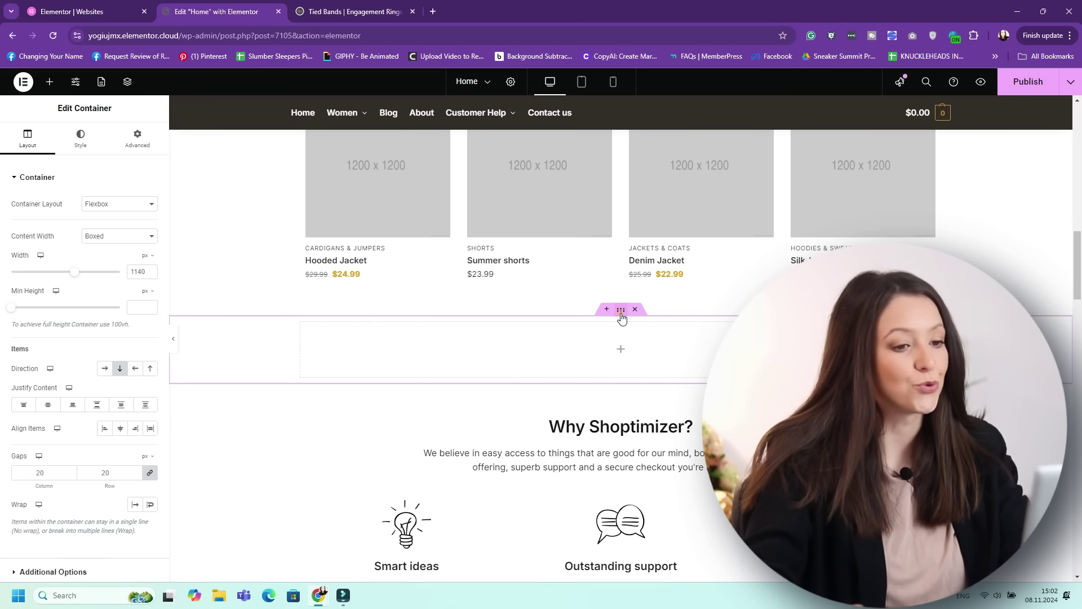
Give the section a Classic background using the hands-with-ring photo from the Media Library.
{"action": "left_click", "coordinate": [80, 138]}
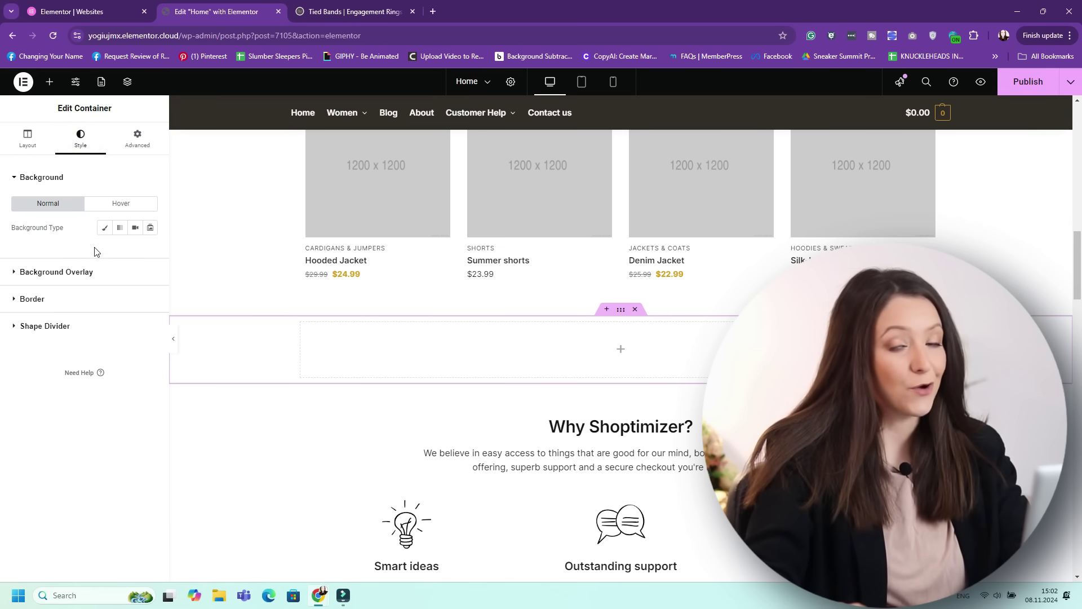
{"action": "left_click", "coordinate": [151, 229]}
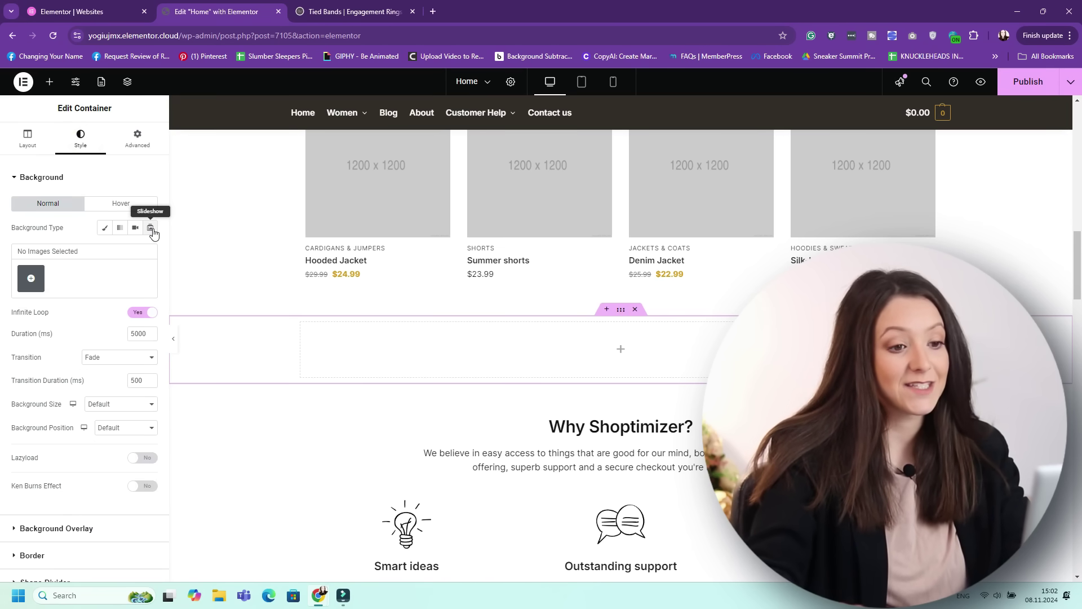
{"action": "left_click", "coordinate": [106, 228]}
{"action": "left_click", "coordinate": [102, 303]}
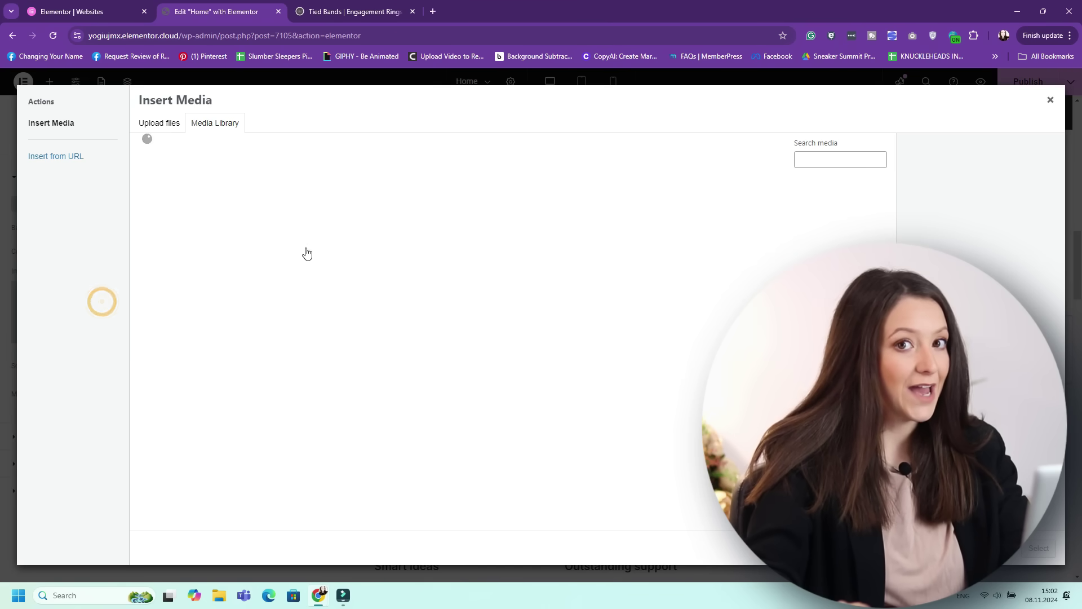
{"action": "left_click", "coordinate": [438, 241]}
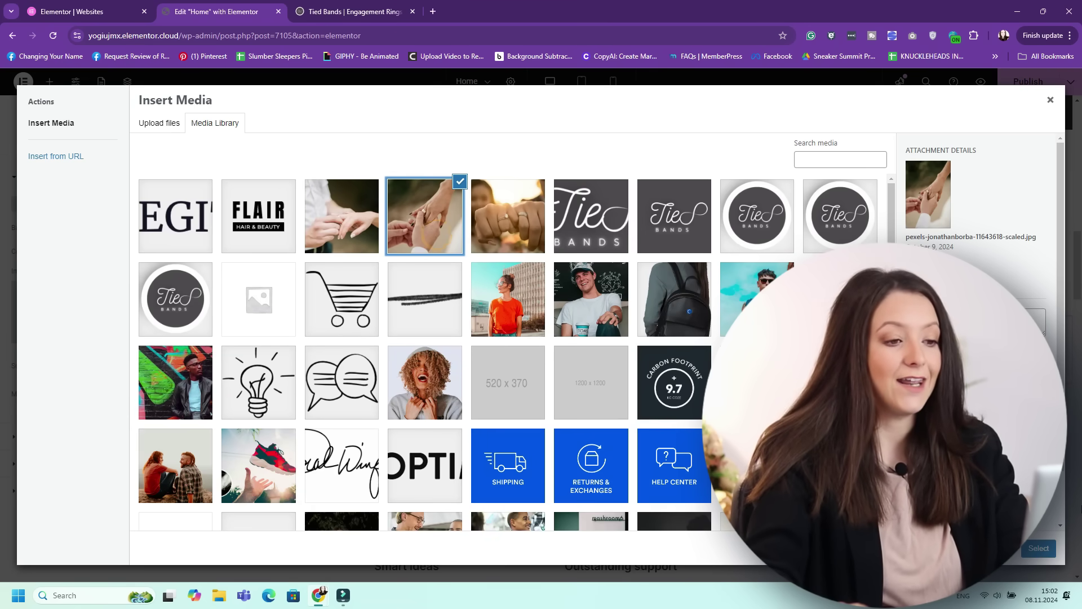
{"action": "left_click", "coordinate": [1043, 550]}
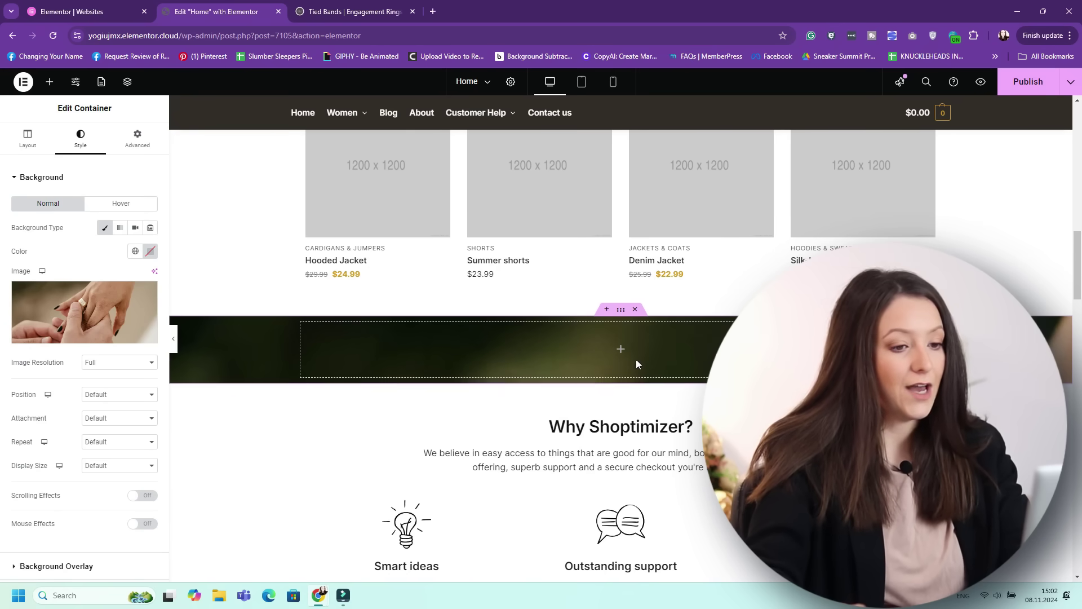
Set the background Position to Center Center and Attachment to Fixed.
{"action": "left_click", "coordinate": [127, 394]}
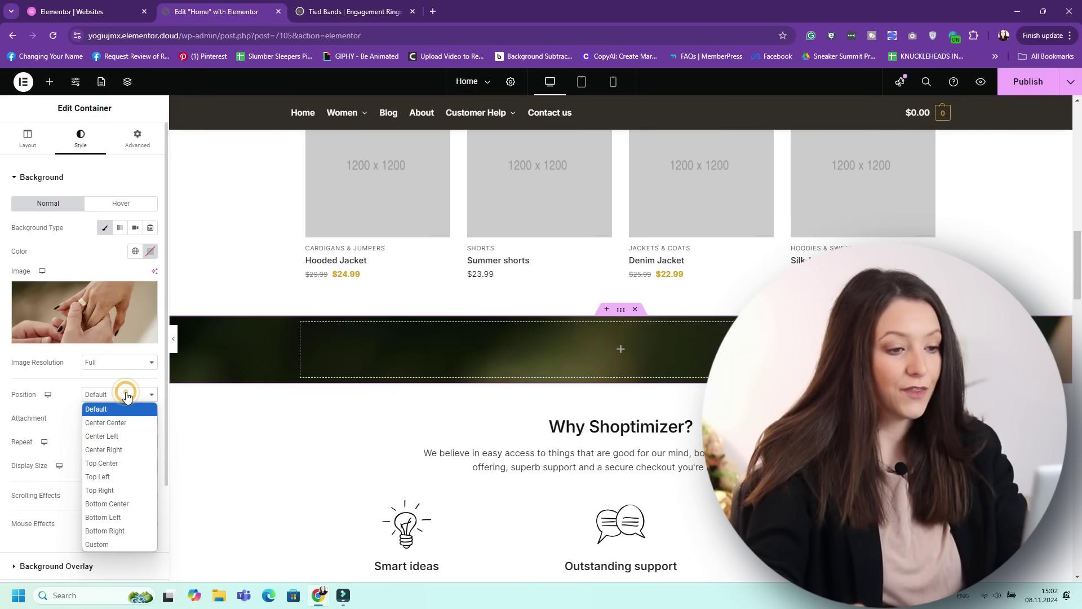
{"action": "left_click", "coordinate": [121, 423]}
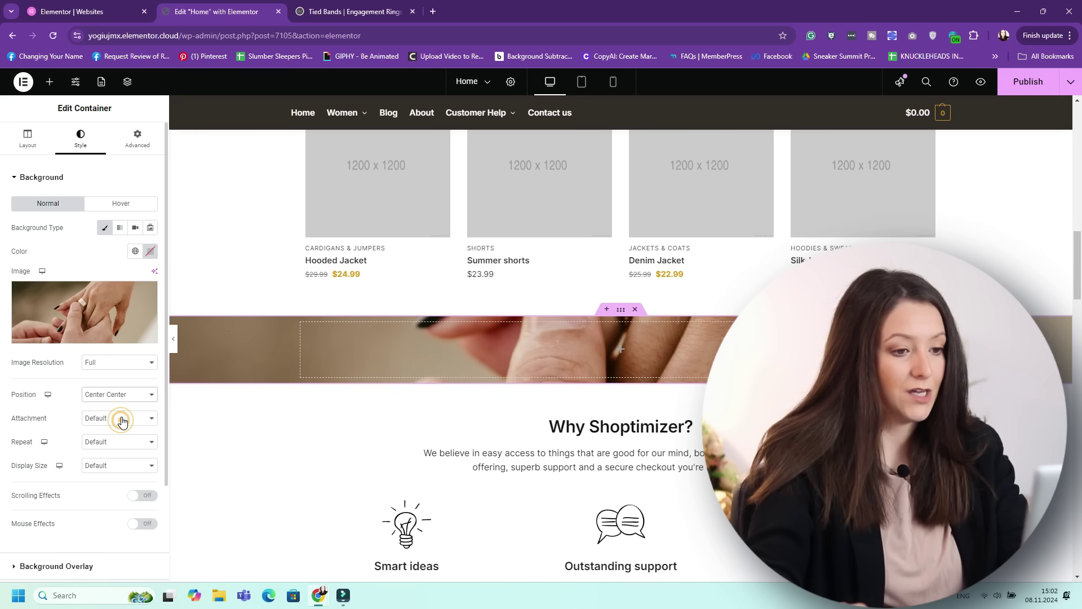
{"action": "left_click", "coordinate": [120, 419]}
{"action": "left_click", "coordinate": [94, 460]}
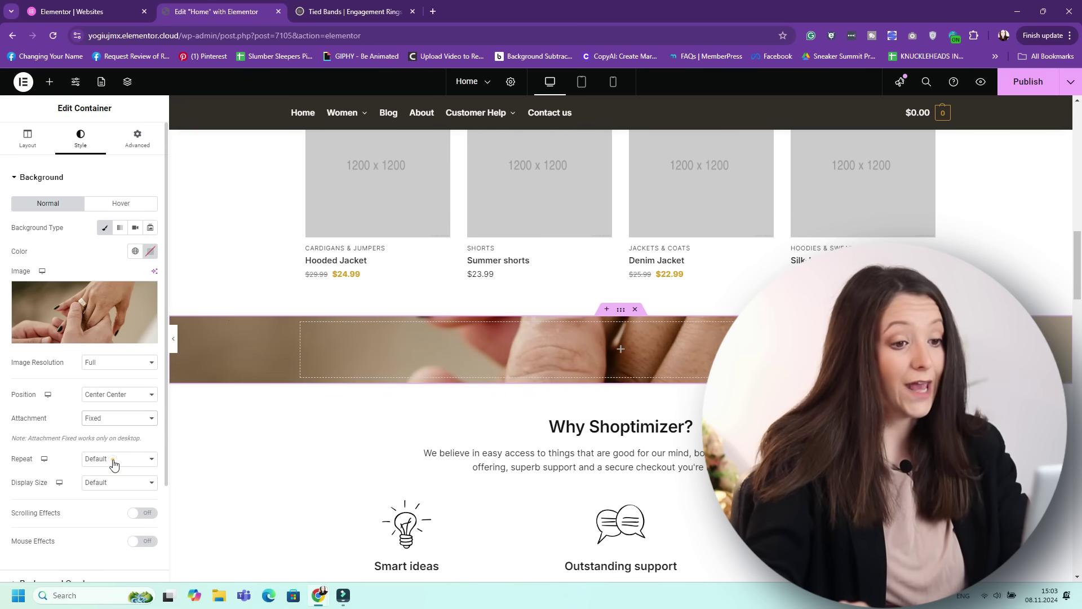
{"action": "scroll", "coordinate": [553, 390], "scroll_direction": "up", "scroll_amount": 2}
{"action": "scroll", "coordinate": [555, 391], "scroll_direction": "down", "scroll_amount": 3}
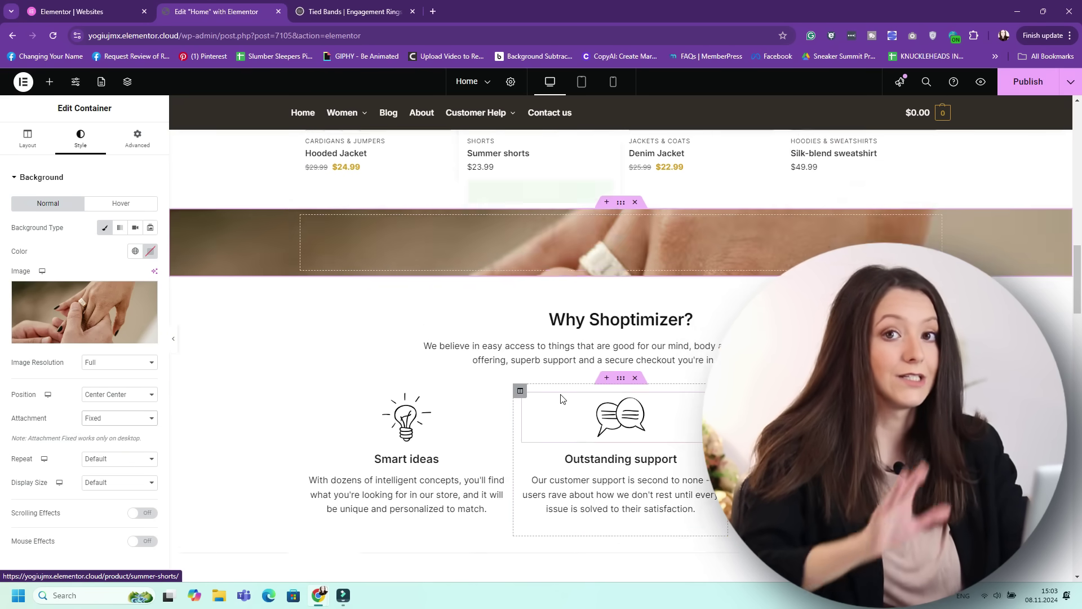
{"action": "scroll", "coordinate": [560, 394], "scroll_direction": "up", "scroll_amount": 2}
{"action": "scroll", "coordinate": [561, 394], "scroll_direction": "up", "scroll_amount": 1}
Add a Spacer widget to the ring-photo section and set its Space to about 494 px.
{"action": "left_click", "coordinate": [49, 82]}
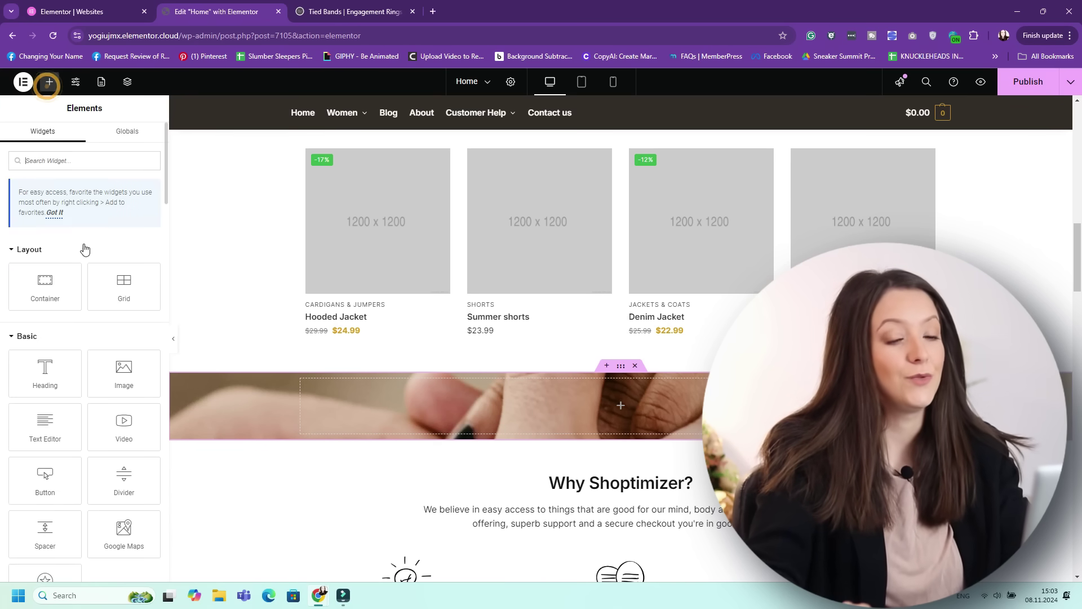
{"action": "scroll", "coordinate": [92, 265], "scroll_direction": "down", "scroll_amount": 2}
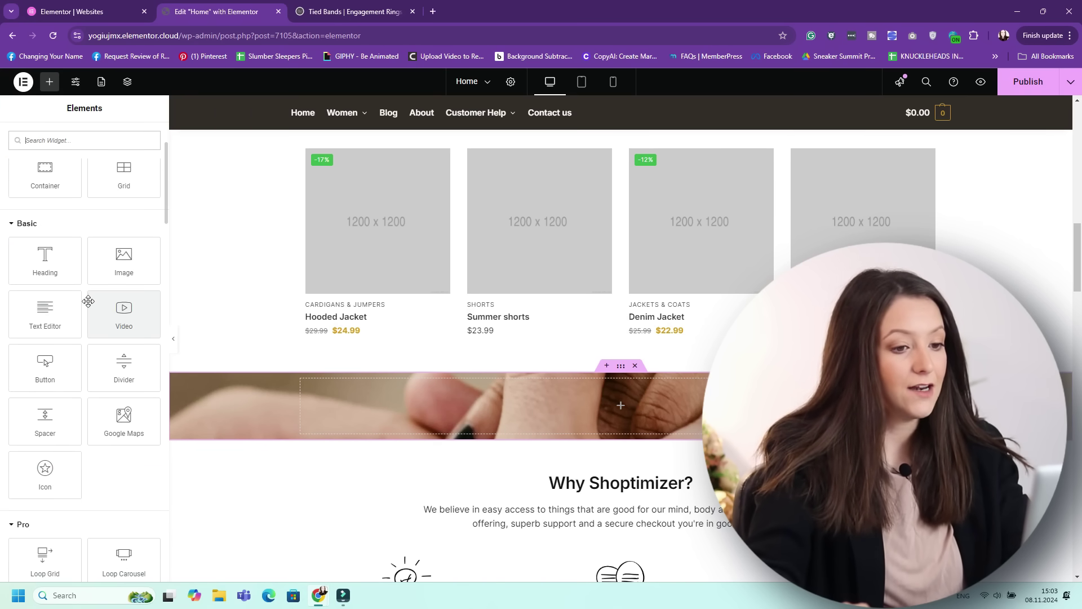
{"action": "left_click_drag", "start_coordinate": [85, 416], "coordinate": [416, 389]}
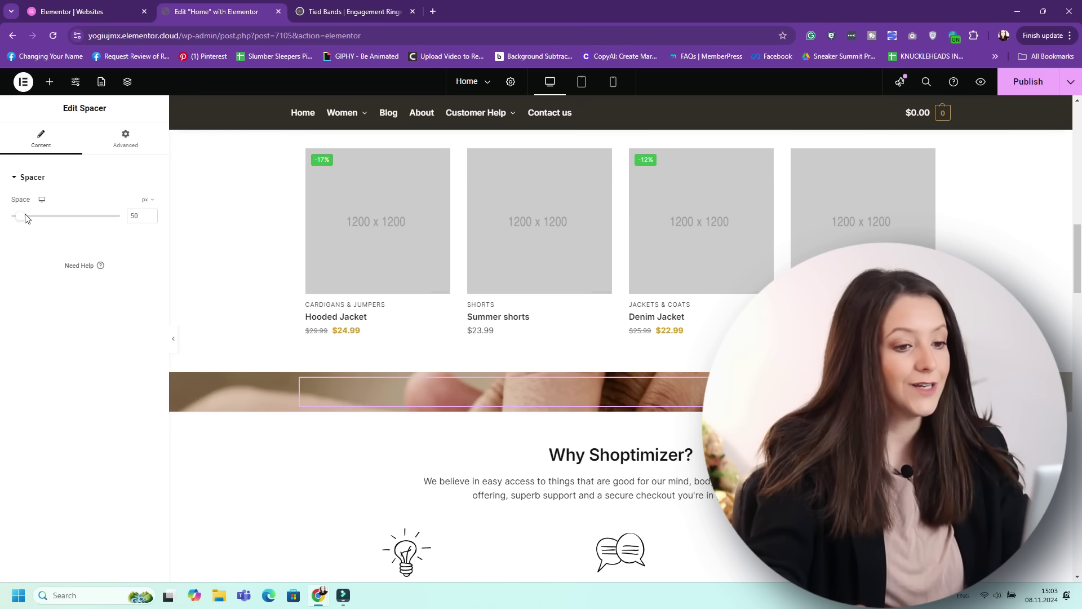
{"action": "left_click_drag", "start_coordinate": [23, 219], "coordinate": [93, 216]}
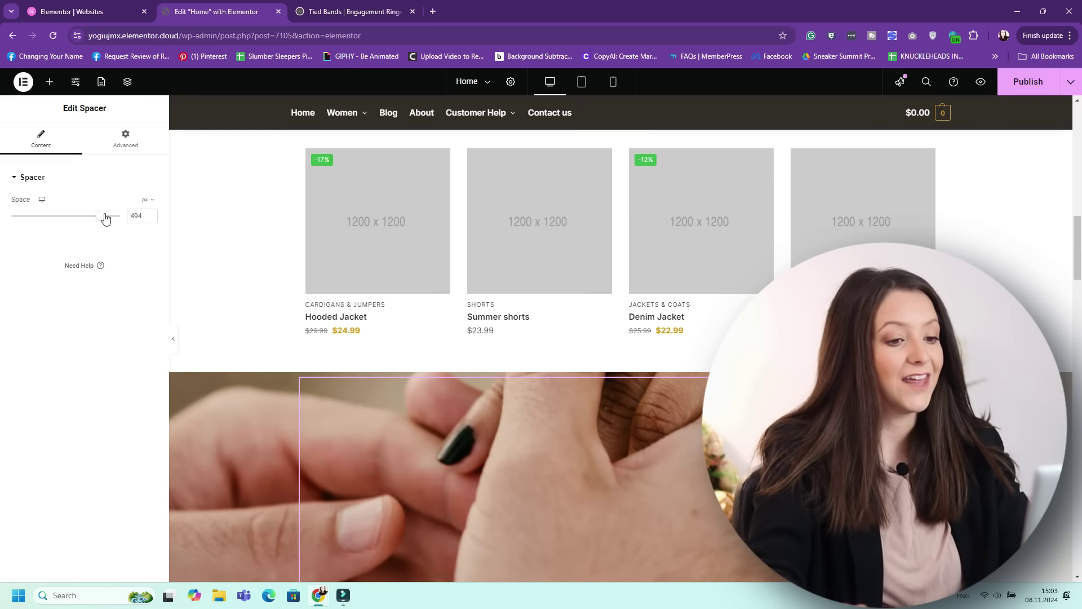
Check the section's background settings and publish the home page.
{"action": "left_click", "coordinate": [699, 457]}
{"action": "scroll", "coordinate": [698, 458], "scroll_direction": "down", "scroll_amount": 4}
{"action": "scroll", "coordinate": [698, 458], "scroll_direction": "up", "scroll_amount": 5}
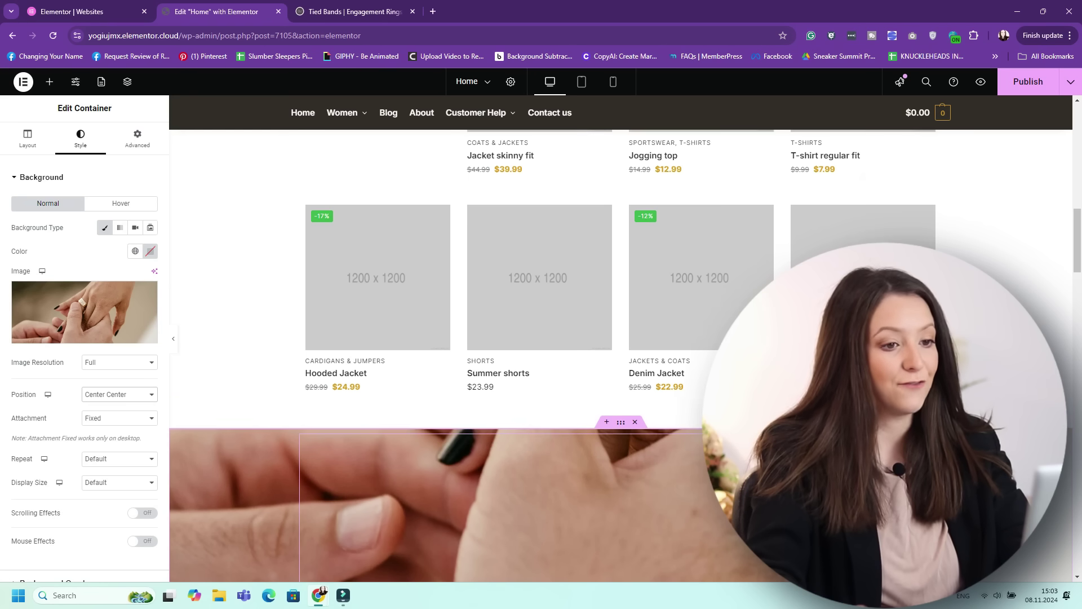
{"action": "scroll", "coordinate": [1021, 127], "scroll_direction": "down", "scroll_amount": 5}
{"action": "scroll", "coordinate": [1021, 127], "scroll_direction": "up", "scroll_amount": 2}
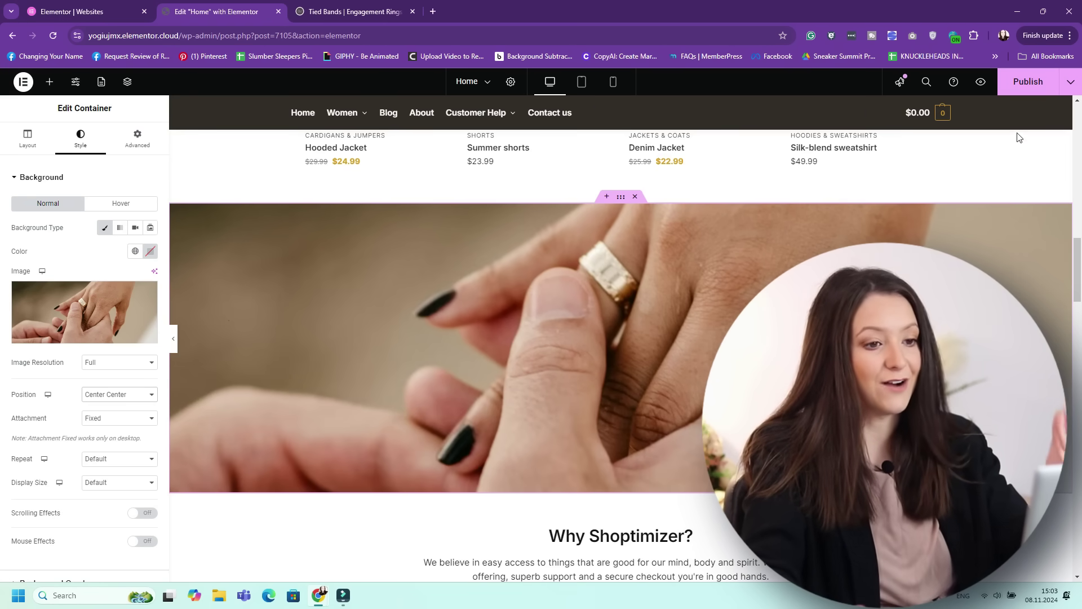
{"action": "left_click", "coordinate": [1027, 82]}
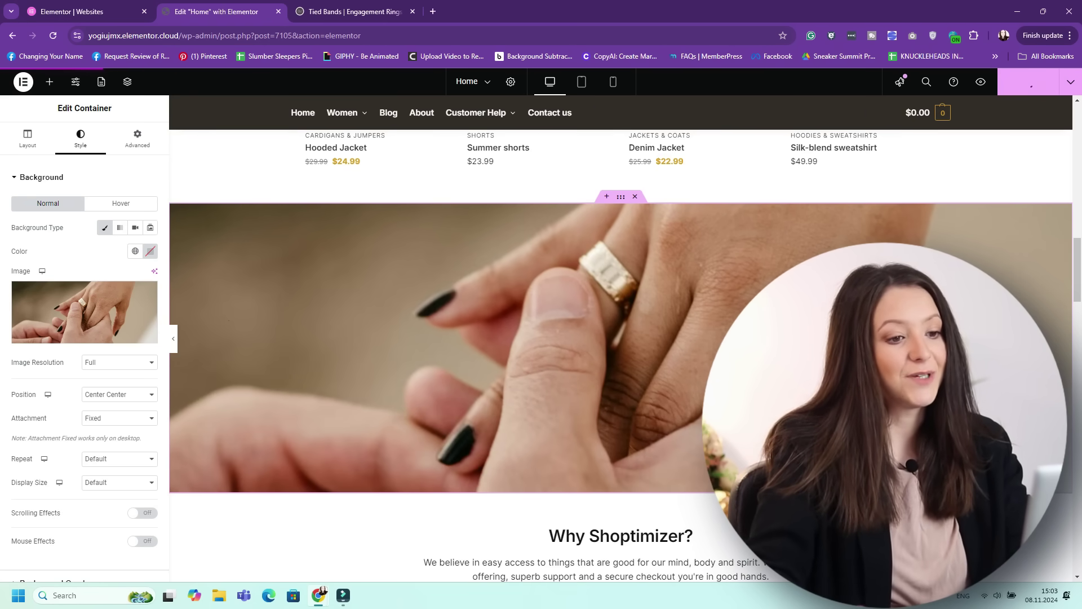